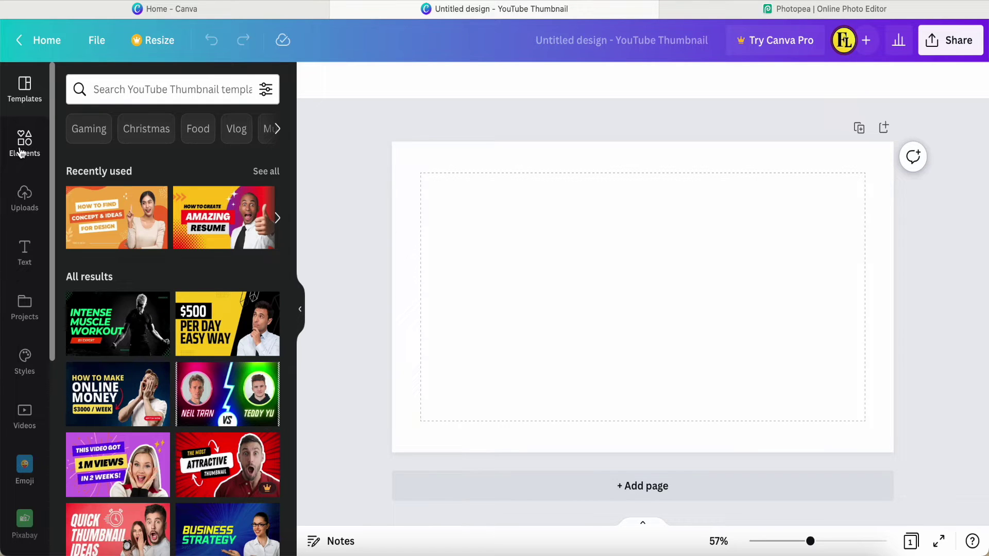
# - Add a heading text box and replace its placeholder text with the letter M
pyautogui.click(24, 252)
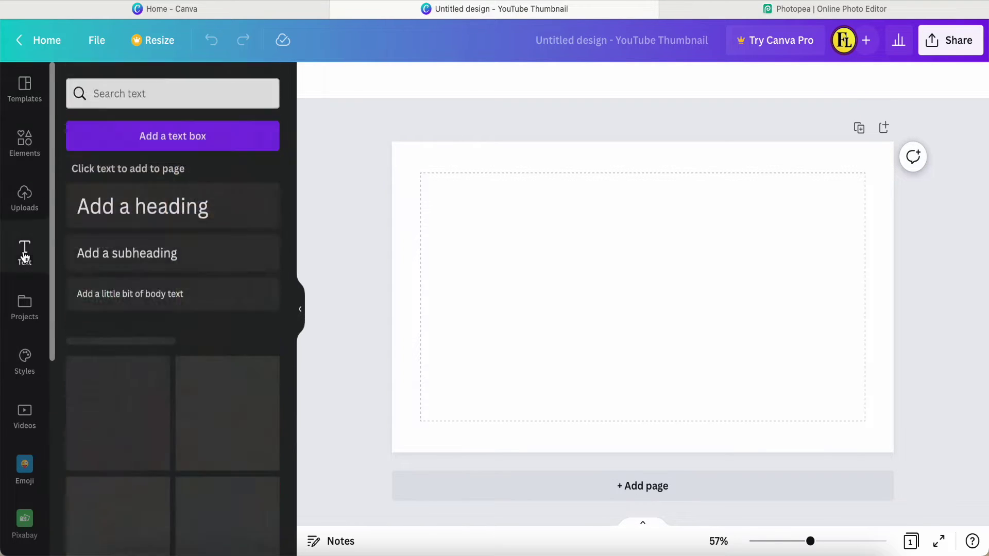
pyautogui.click(140, 203)
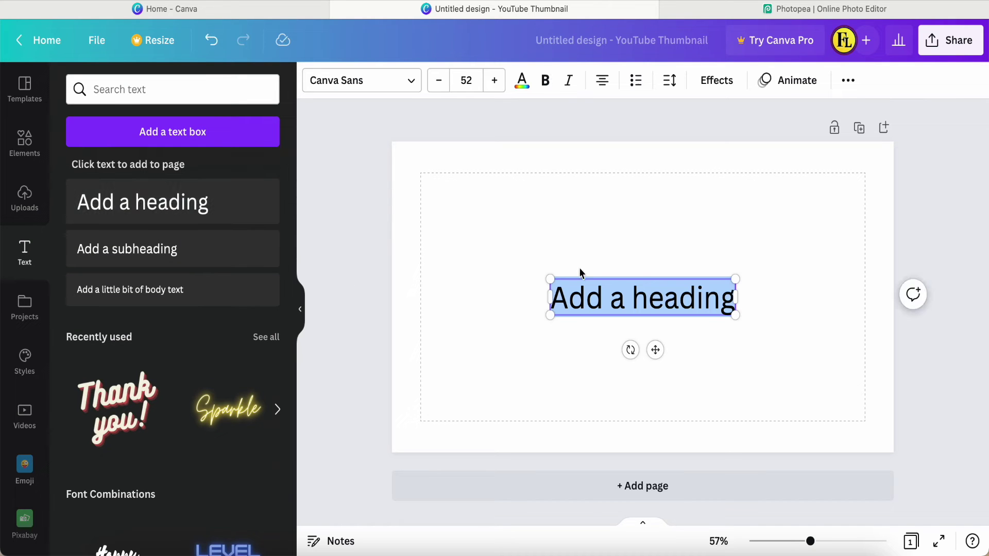
pyautogui.click(732, 304)
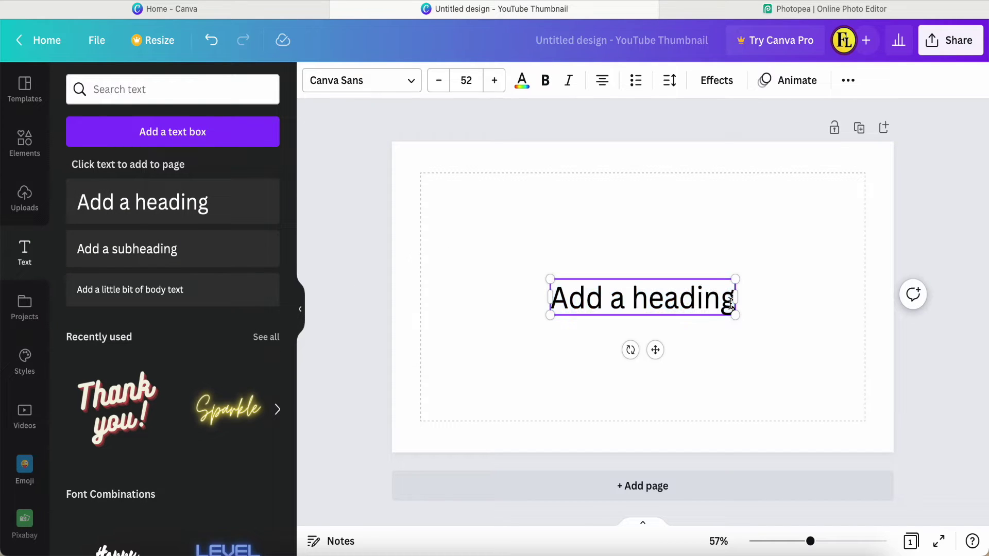
pyautogui.doubleClick(732, 304)
pyautogui.press('BackSpace')
pyautogui.press('BackSpace')
pyautogui.press('BackSpace')
pyautogui.press('BackSpace')
pyautogui.press('BackSpace')
pyautogui.press('BackSpace')
pyautogui.press('BackSpace')
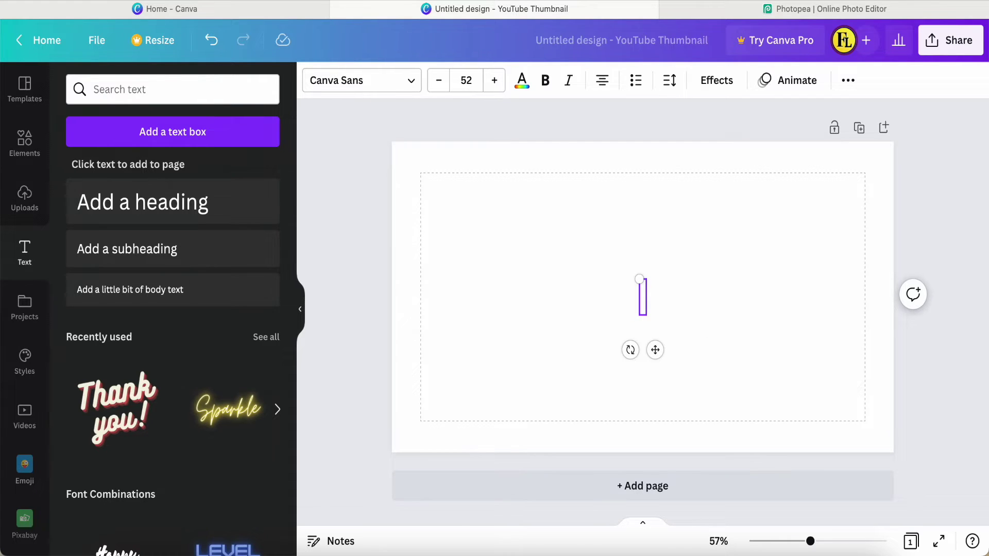
pyautogui.write('M')
# - Enlarge the M and set its font size to 300
pyautogui.moveTo(630, 279); pyautogui.dragTo(546, 187)
pyautogui.moveTo(654, 316); pyautogui.dragTo(706, 390)
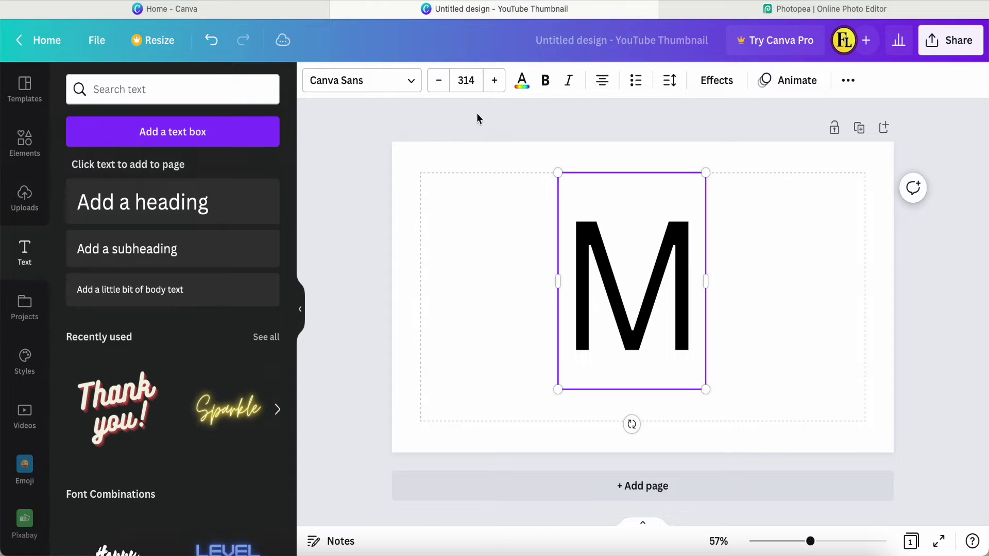
pyautogui.click(475, 81)
pyautogui.write('3')
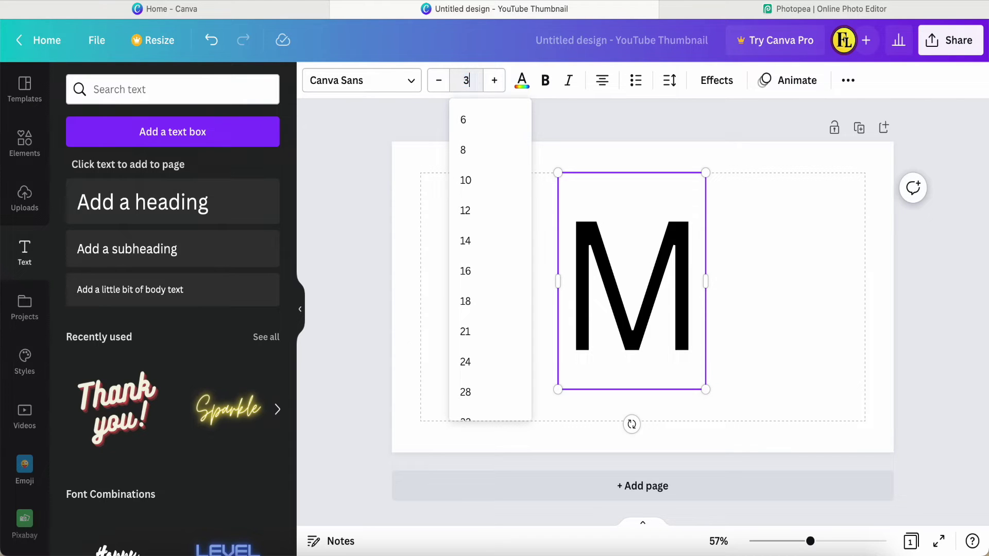
pyautogui.write('00')
pyautogui.press('Return')
pyautogui.click(761, 286)
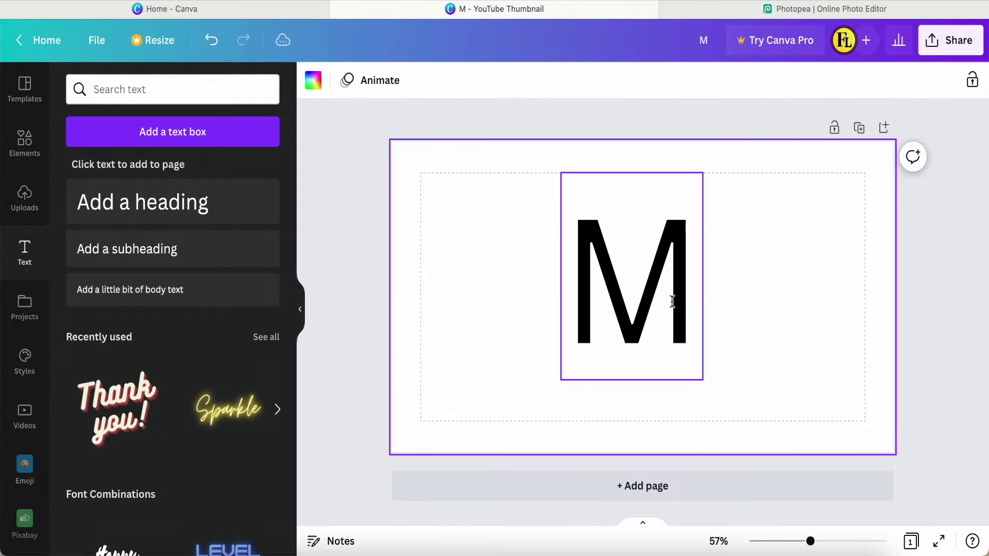
# - Change the M's font to Abril Fatface
pyautogui.click(618, 250)
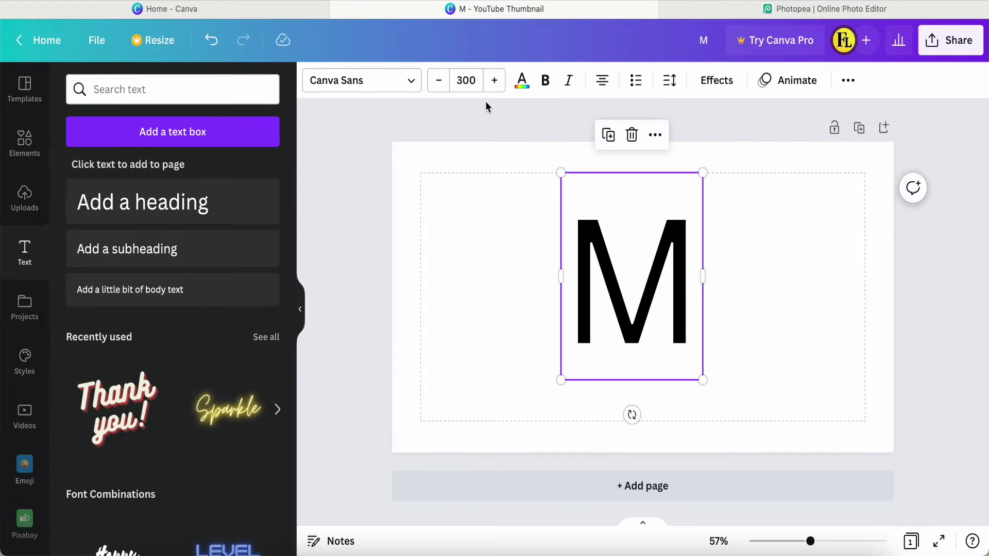
pyautogui.click(413, 85)
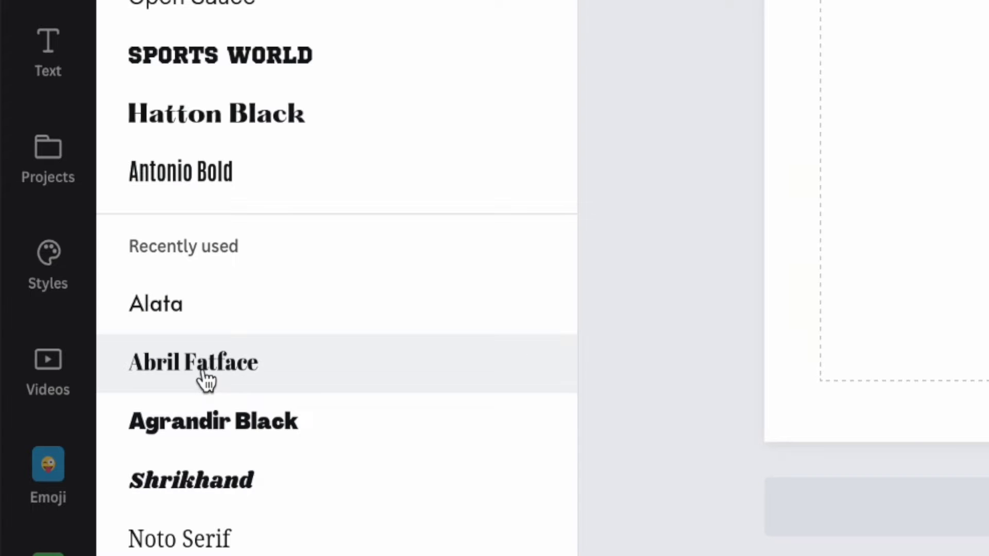
pyautogui.click(206, 381)
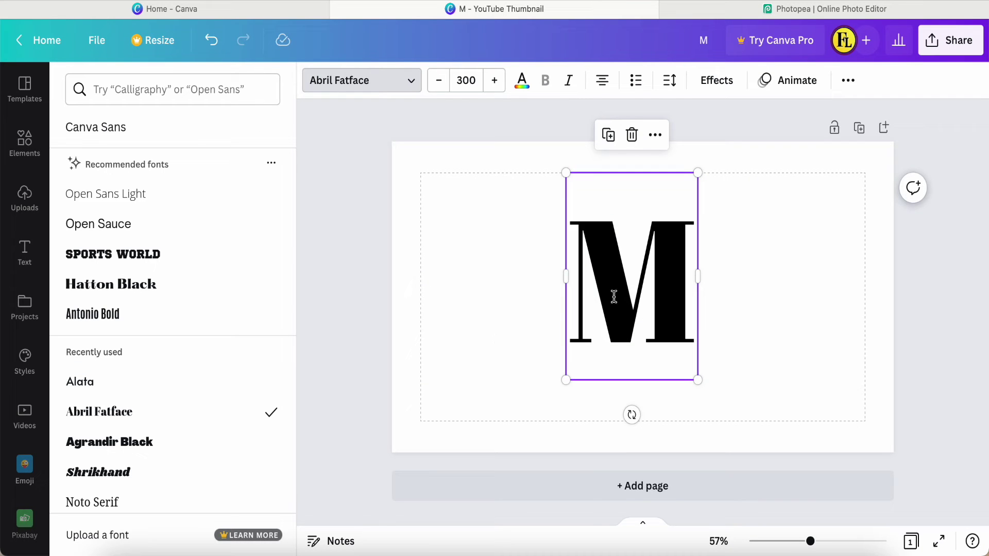
pyautogui.click(618, 300)
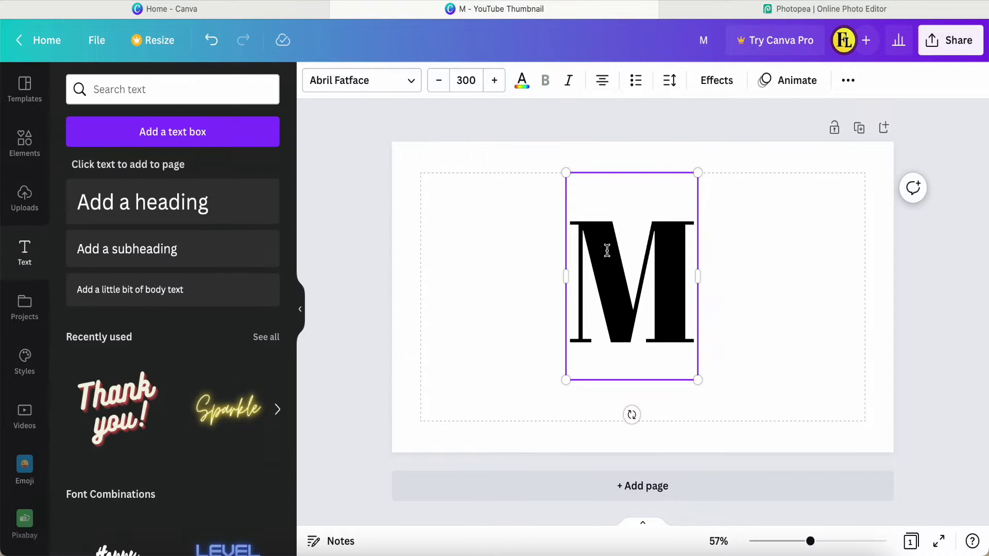
pyautogui.rightClick(607, 250)
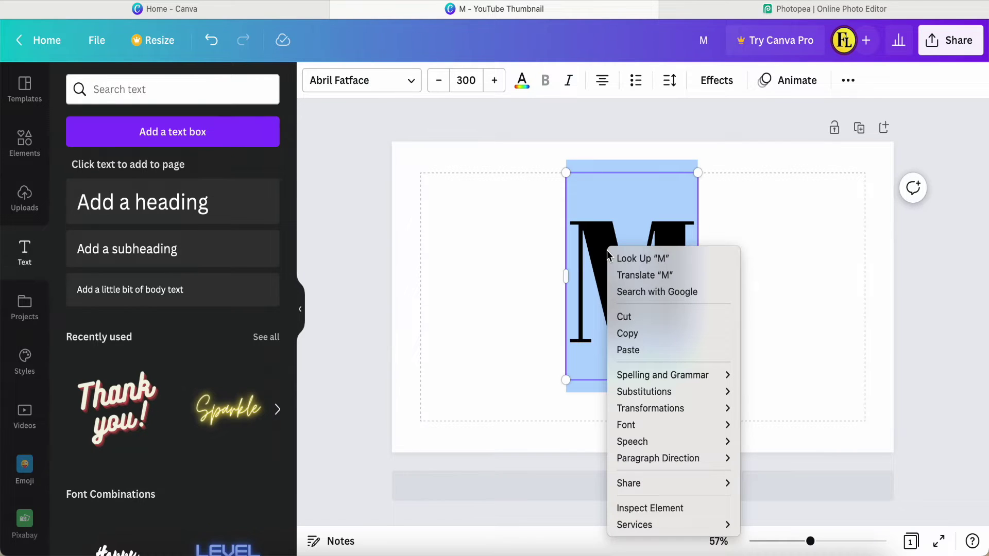
pyautogui.click(599, 280)
pyautogui.click(756, 276)
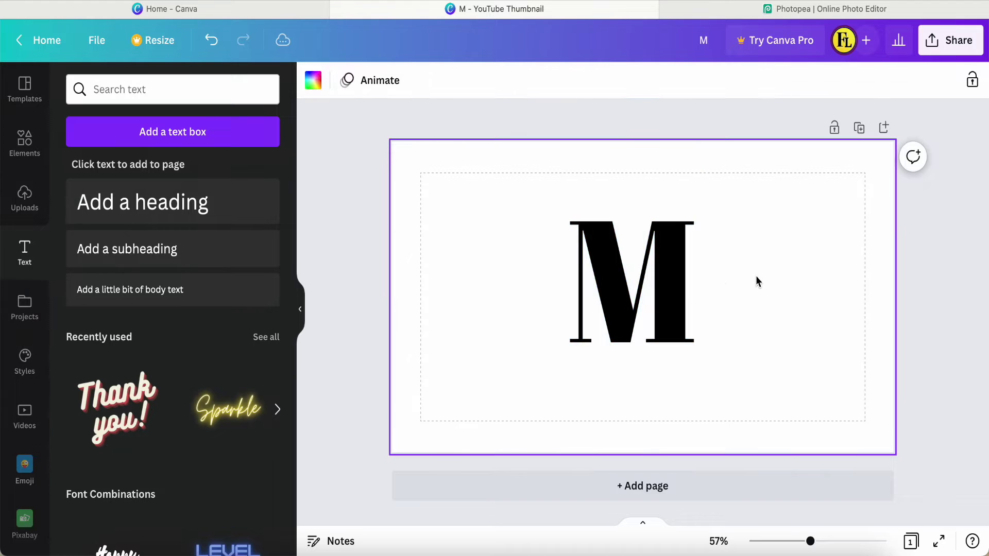
pyautogui.click(652, 278)
# - Duplicate the M, place the copy beside it, and change the copy to D
pyautogui.rightClick(651, 279)
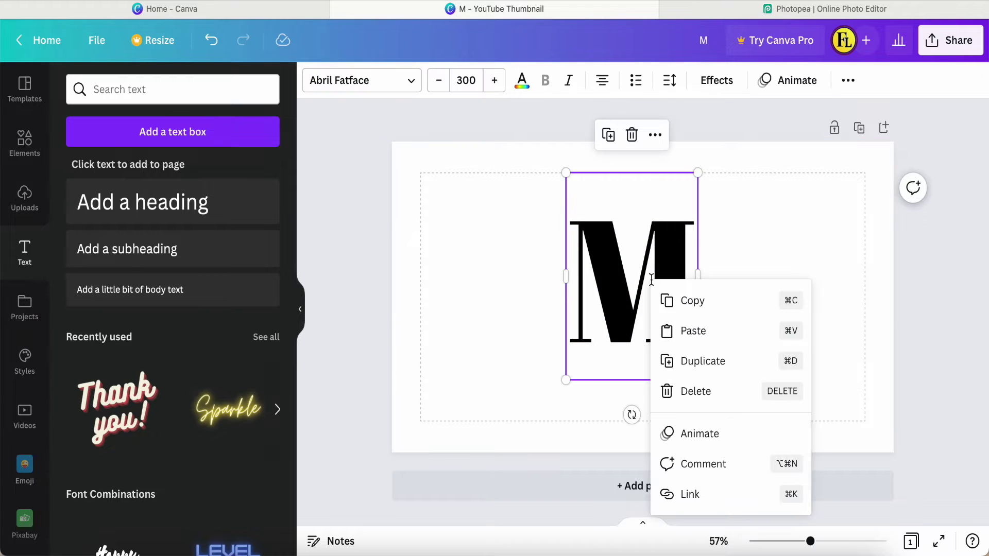
pyautogui.click(691, 360)
pyautogui.moveTo(668, 302); pyautogui.dragTo(793, 294)
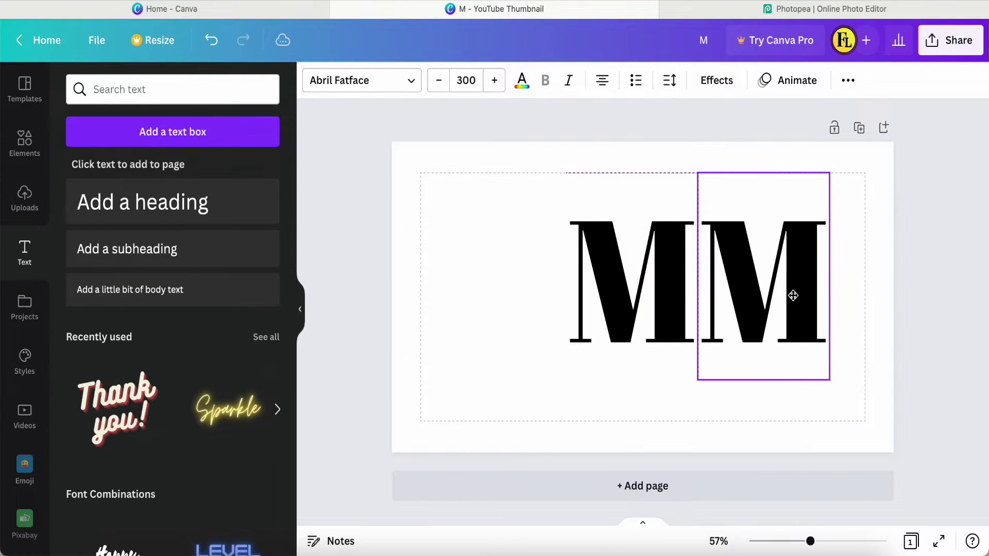
pyautogui.doubleClick(808, 291)
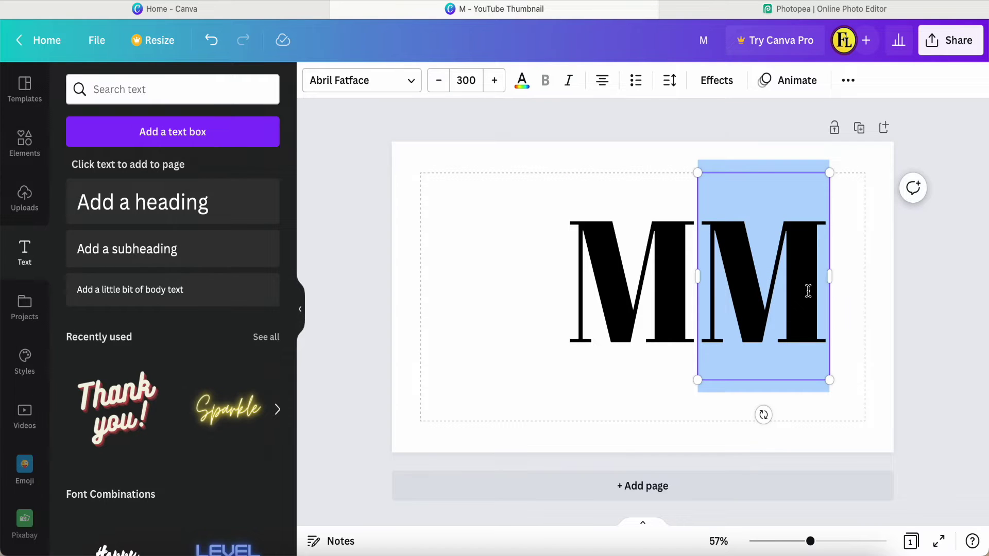
pyautogui.write('D')
pyautogui.click(524, 302)
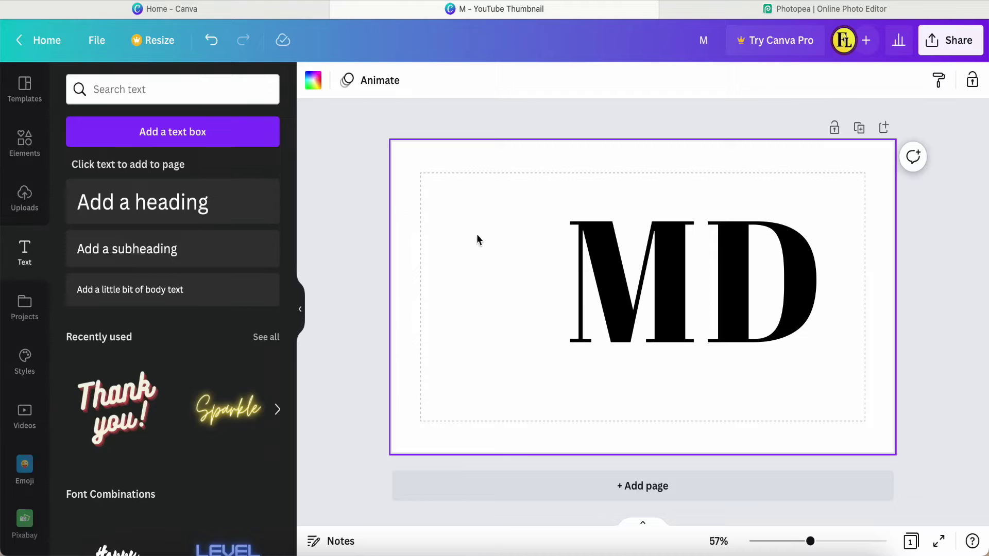
# - Make both the M and the D light gray
pyautogui.click(592, 264)
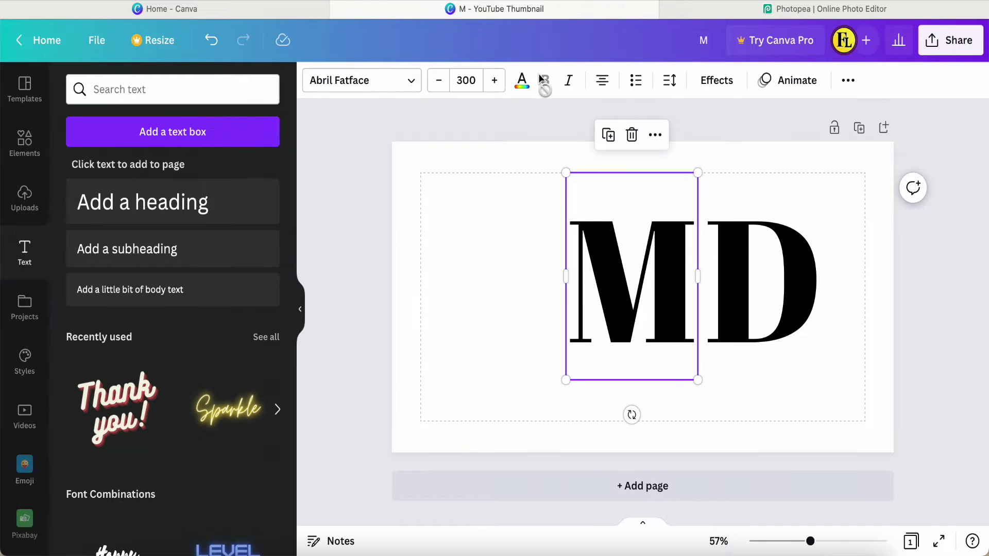
pyautogui.click(522, 80)
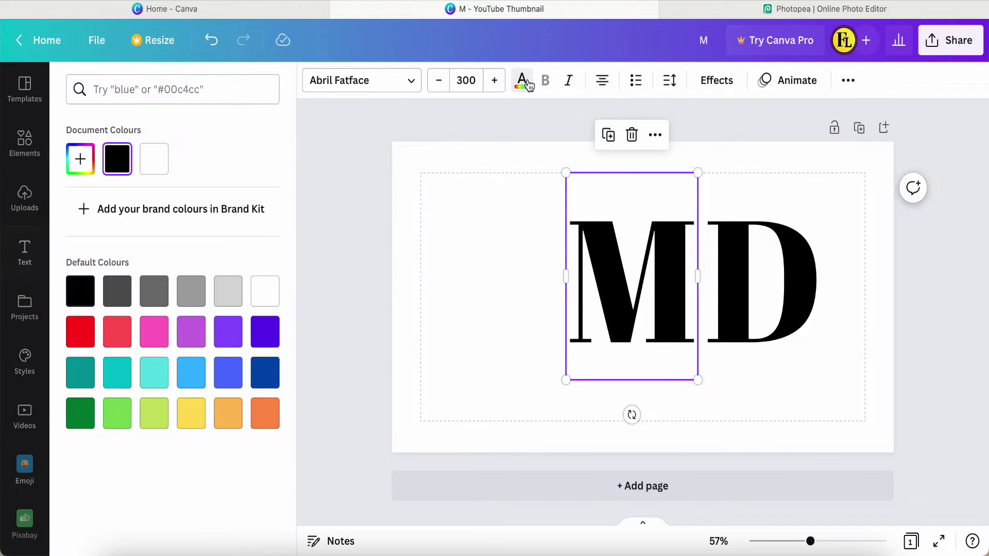
pyautogui.click(225, 302)
pyautogui.click(750, 265)
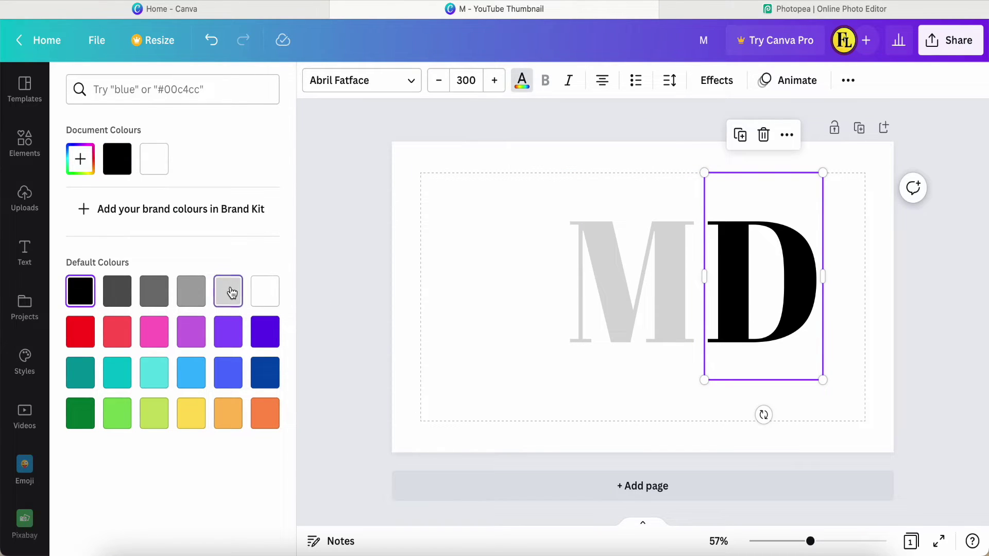
pyautogui.click(231, 293)
pyautogui.press('Escape')
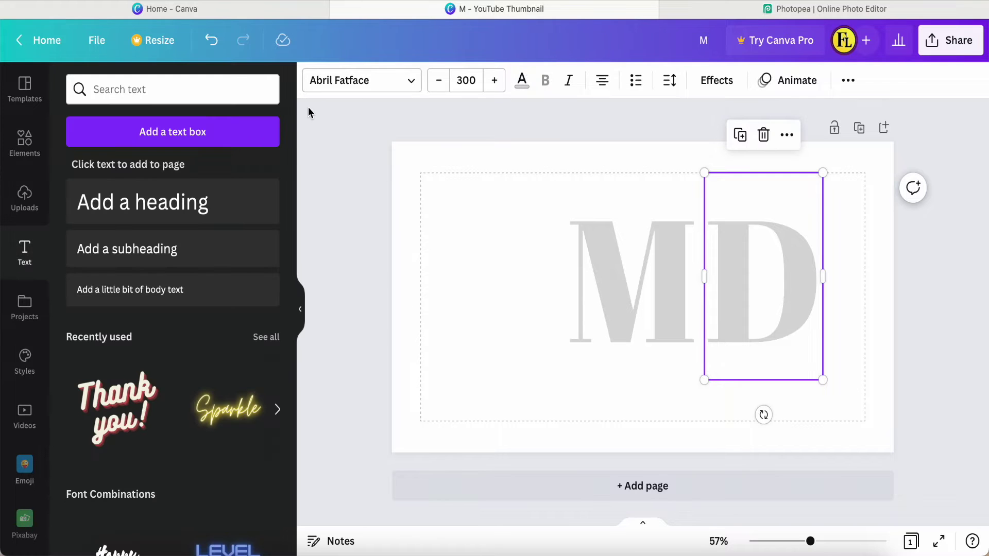
# - Make the page background black and shift the M left of centre
pyautogui.click(427, 184)
pyautogui.click(313, 80)
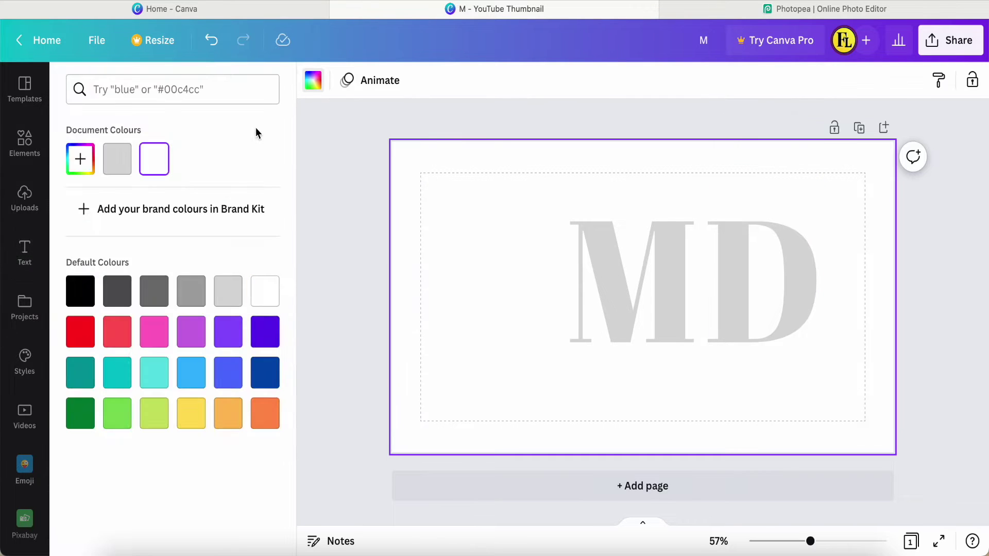
pyautogui.click(82, 293)
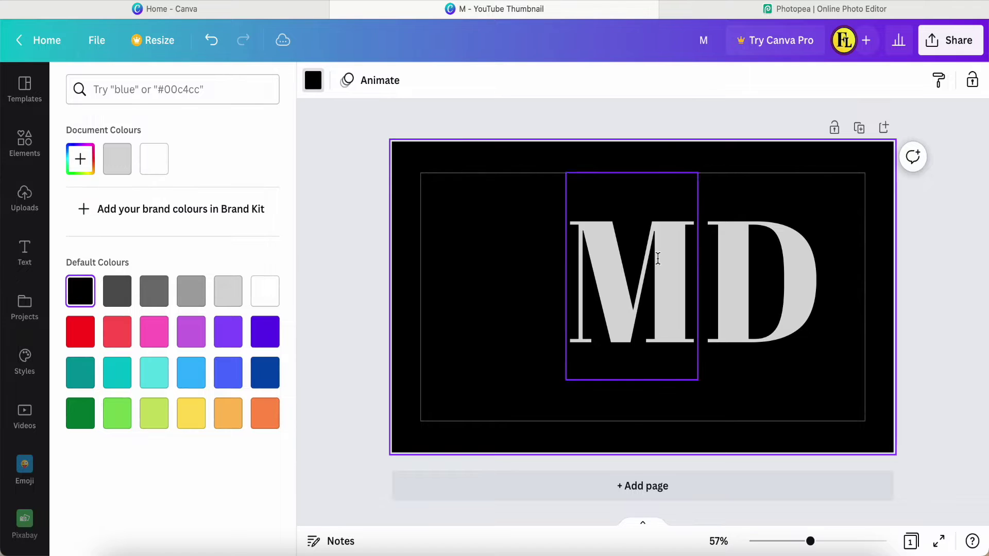
pyautogui.click(648, 257)
pyautogui.moveTo(621, 277); pyautogui.dragTo(565, 281)
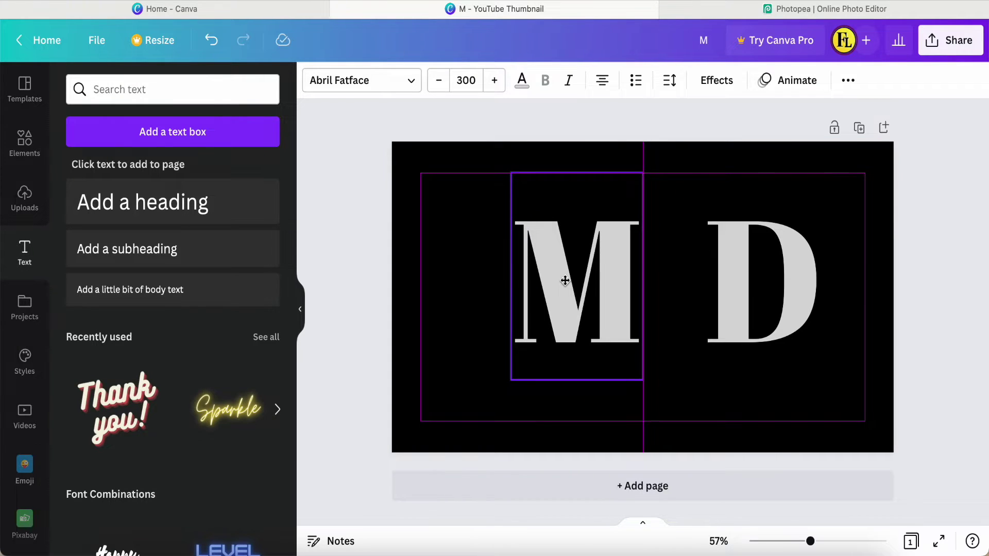
# - Slide the D left to overlap the M, then group the two letters
pyautogui.click(732, 284)
pyautogui.moveTo(736, 287); pyautogui.dragTo(630, 290)
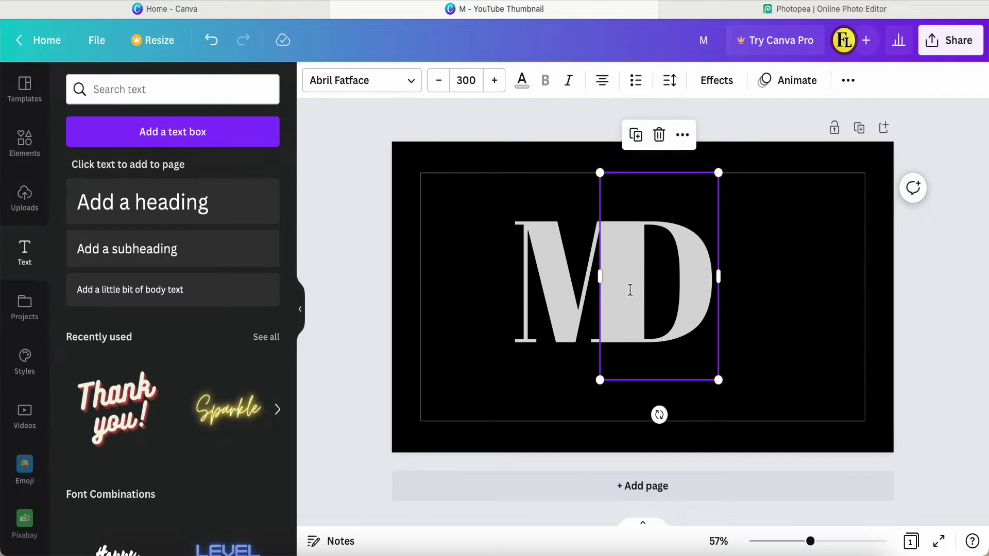
pyautogui.click(783, 314)
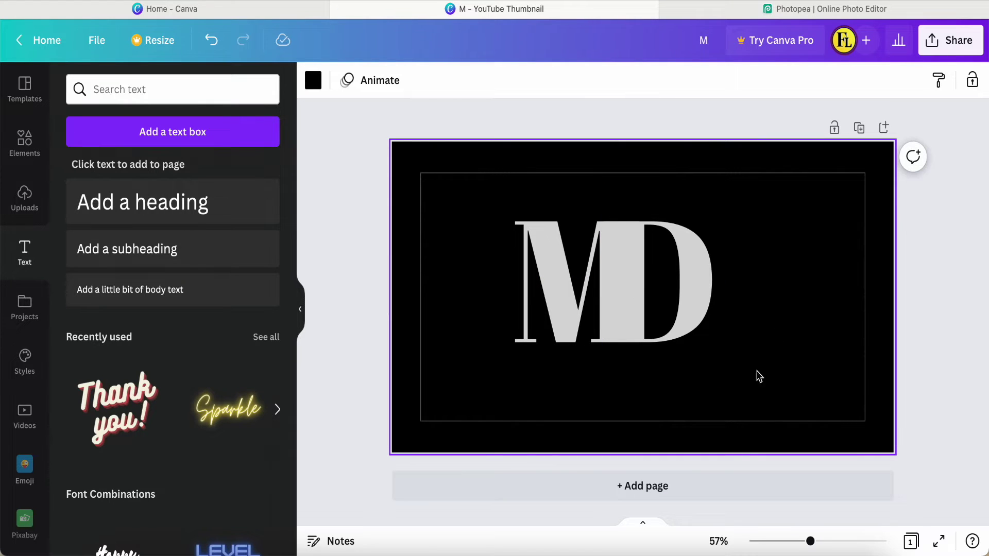
pyautogui.moveTo(743, 380); pyautogui.dragTo(517, 240)
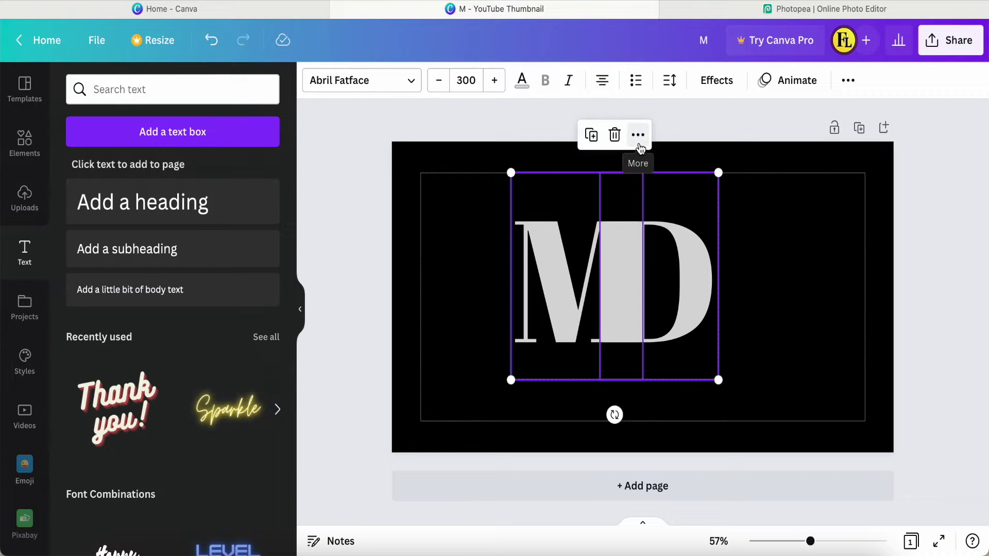
pyautogui.click(639, 135)
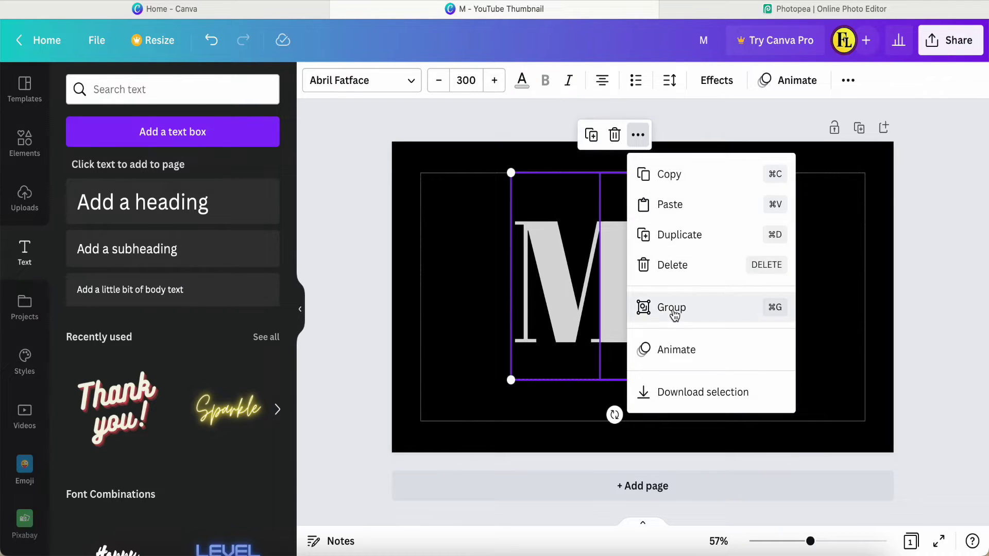
pyautogui.click(673, 309)
# - Enlarge the MD group to size 405 and centre it on the page
pyautogui.moveTo(617, 308); pyautogui.dragTo(636, 306)
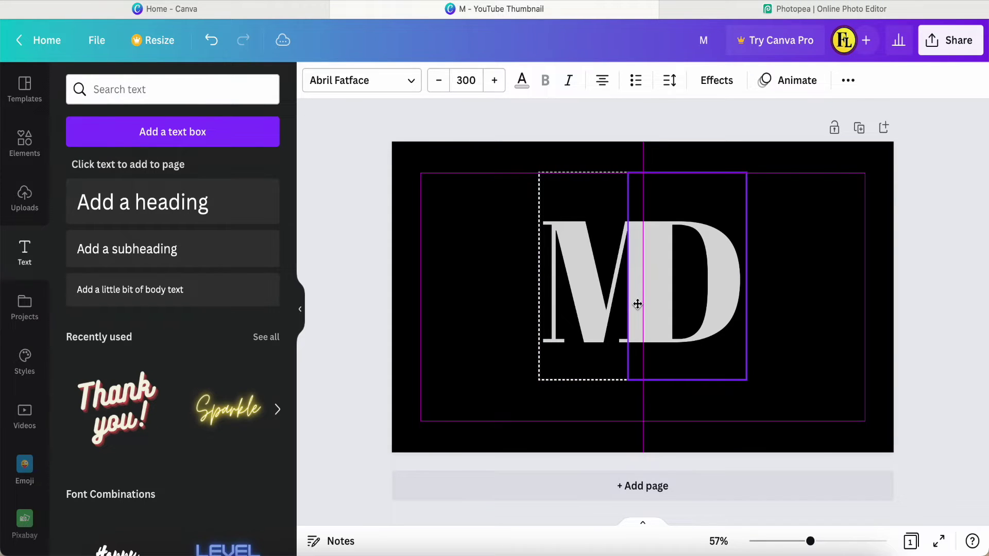
pyautogui.moveTo(638, 304); pyautogui.dragTo(634, 278)
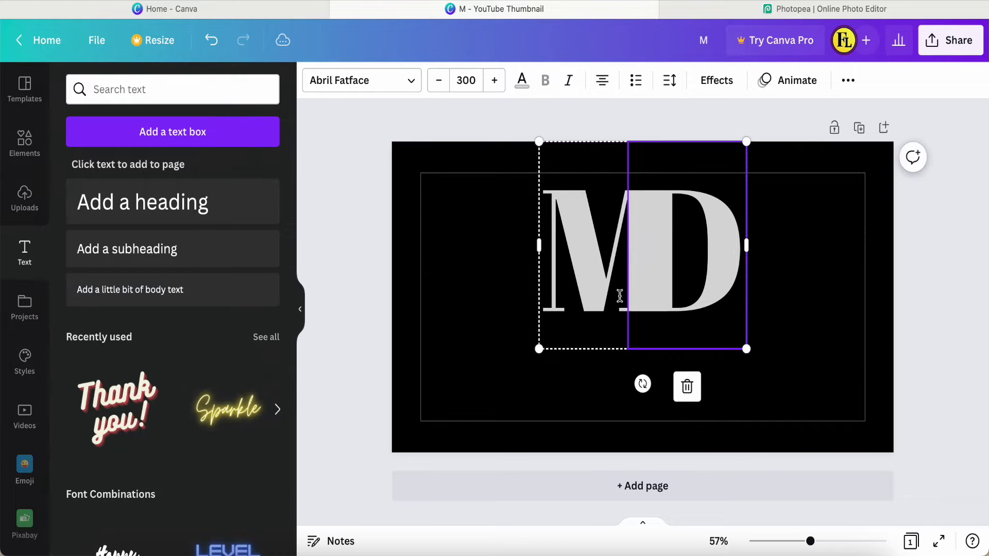
pyautogui.moveTo(539, 353); pyautogui.dragTo(474, 430)
pyautogui.moveTo(618, 301); pyautogui.dragTo(653, 305)
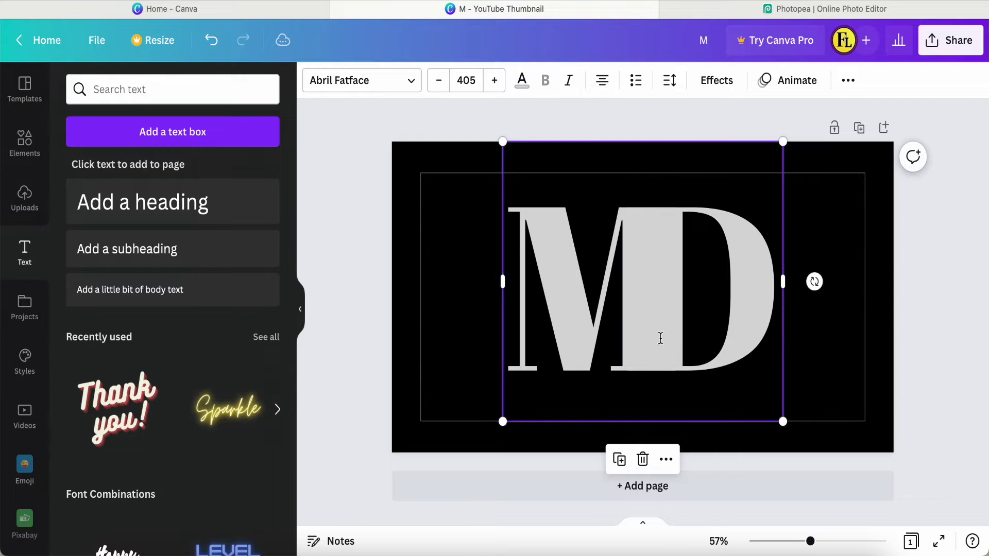
pyautogui.moveTo(658, 337); pyautogui.dragTo(657, 312)
pyautogui.click(460, 350)
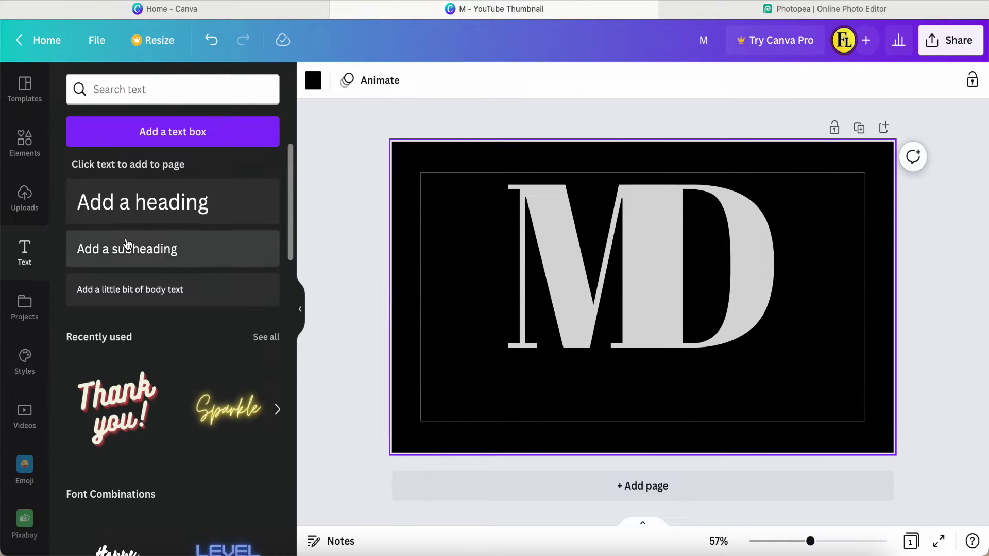
# - Add a heading beneath the MD monogram, enlarged and centred under the letters
pyautogui.click(139, 203)
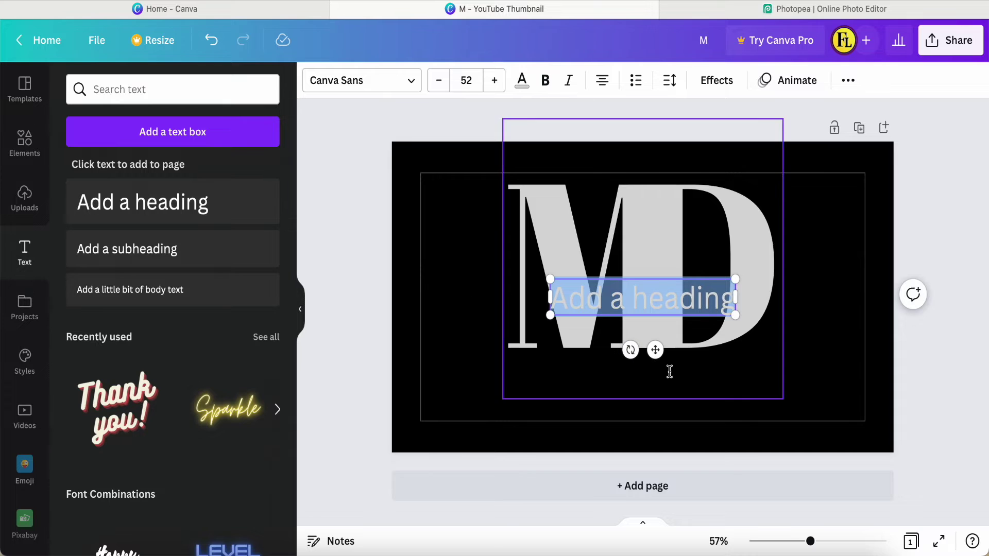
pyautogui.moveTo(654, 362); pyautogui.dragTo(618, 440)
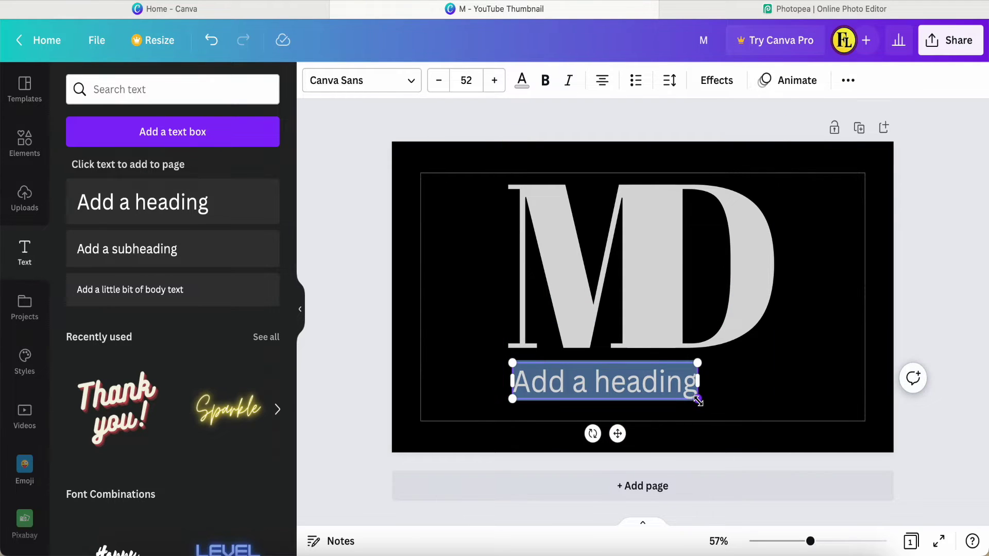
pyautogui.moveTo(699, 399); pyautogui.dragTo(782, 407)
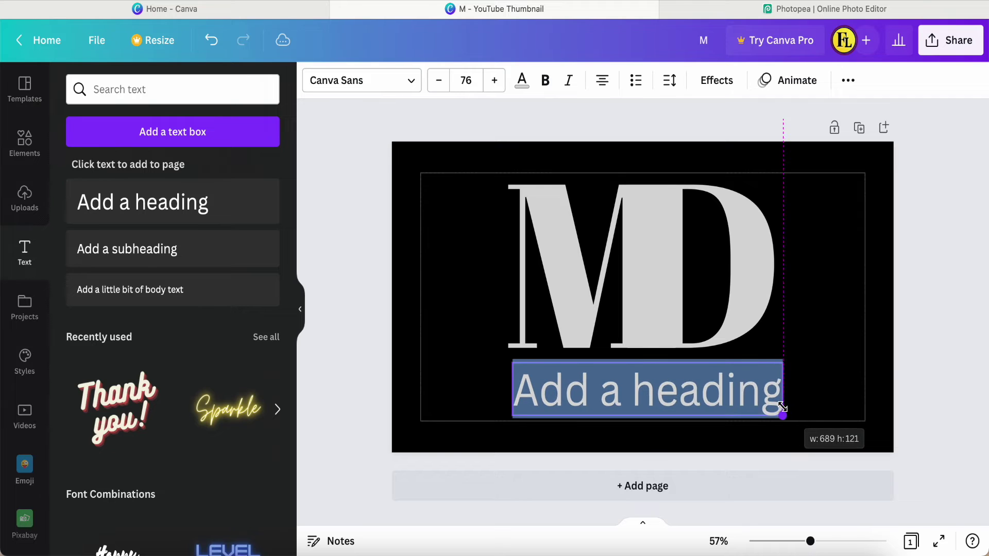
pyautogui.moveTo(668, 394); pyautogui.dragTo(699, 384)
pyautogui.click(864, 397)
pyautogui.click(704, 392)
# - Change the heading to ENGINEERING and resize it to about 78.7 to span the monogram
pyautogui.click(704, 391)
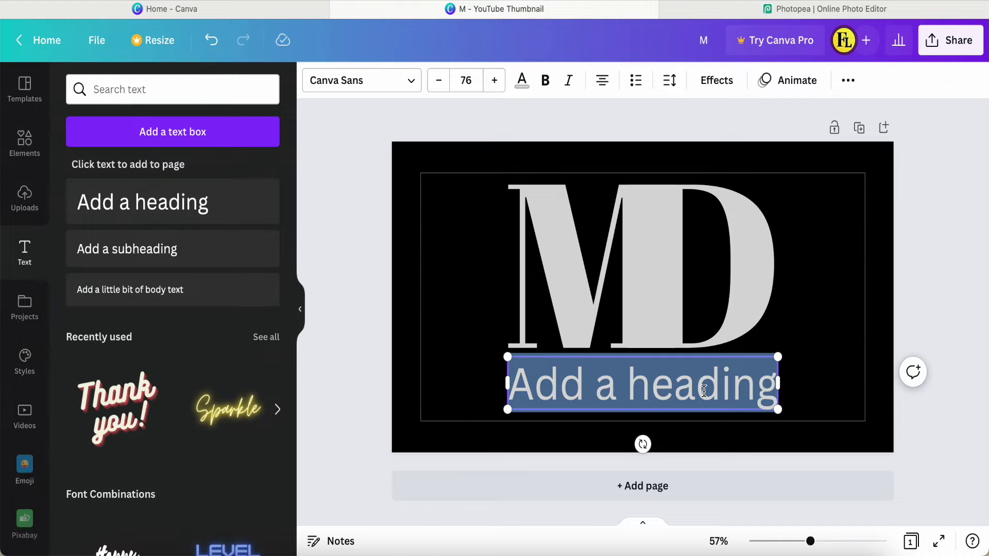
pyautogui.write('EN')
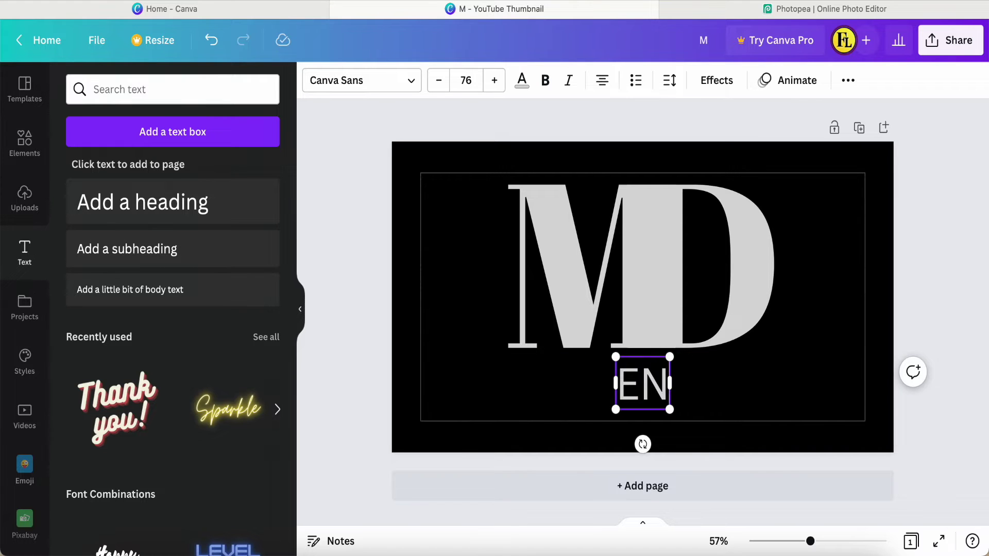
pyautogui.write('GIN')
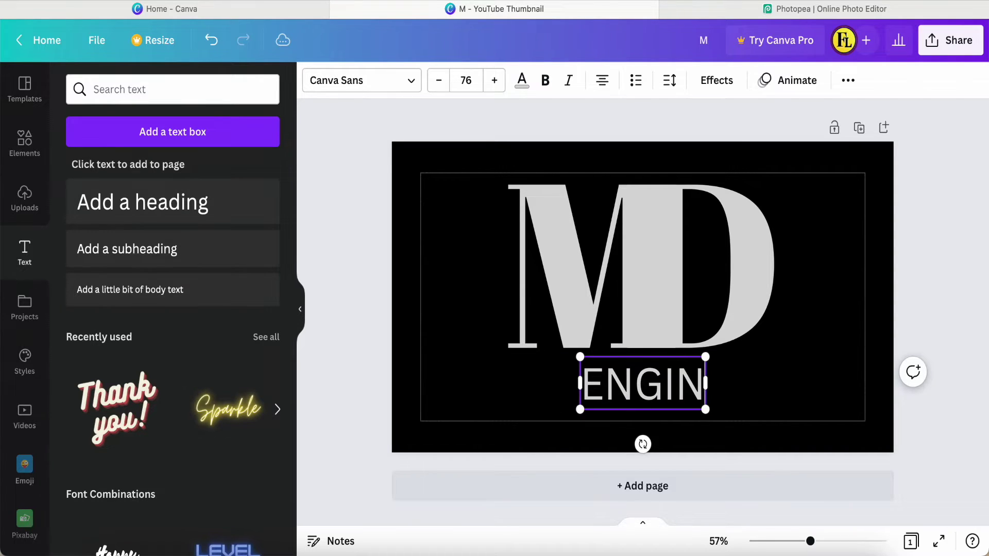
pyautogui.write('EERING')
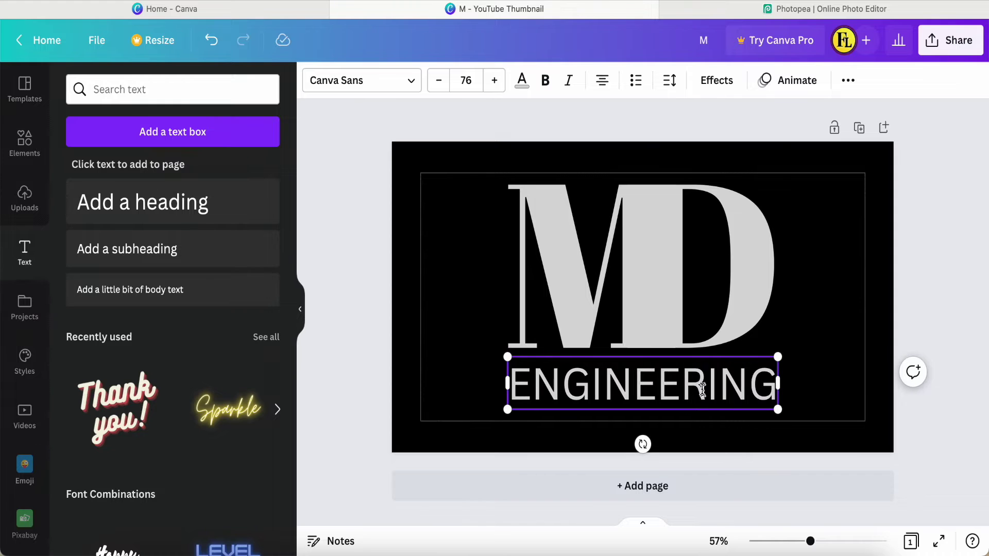
pyautogui.moveTo(777, 355)
pyautogui.mouseDown()
pyautogui.moveTo(766, 362)
pyautogui.moveTo(784, 354)
pyautogui.mouseUp()
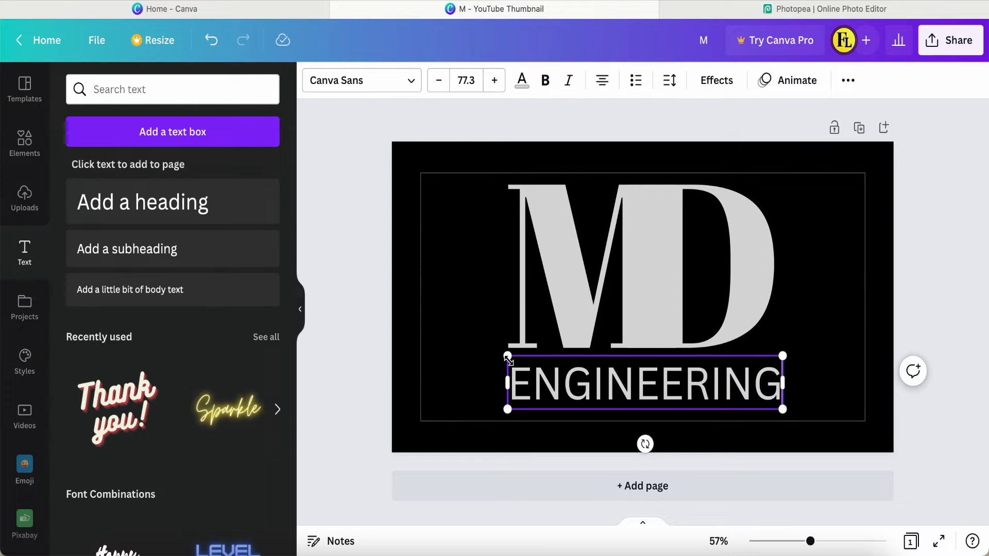
pyautogui.moveTo(507, 355); pyautogui.dragTo(501, 353)
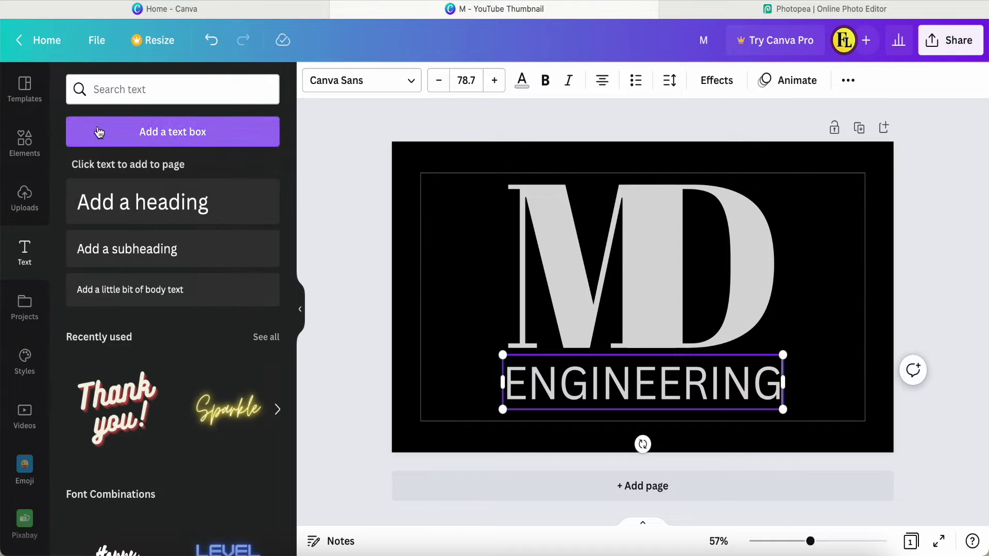
# - Search Elements for 'engineering' and add the grey gears graphic
pyautogui.click(25, 144)
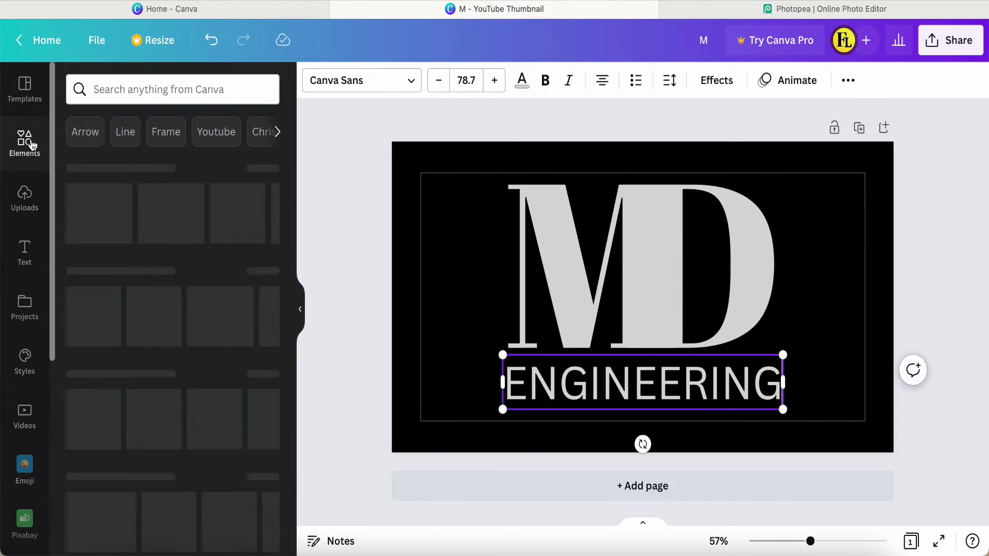
pyautogui.click(155, 91)
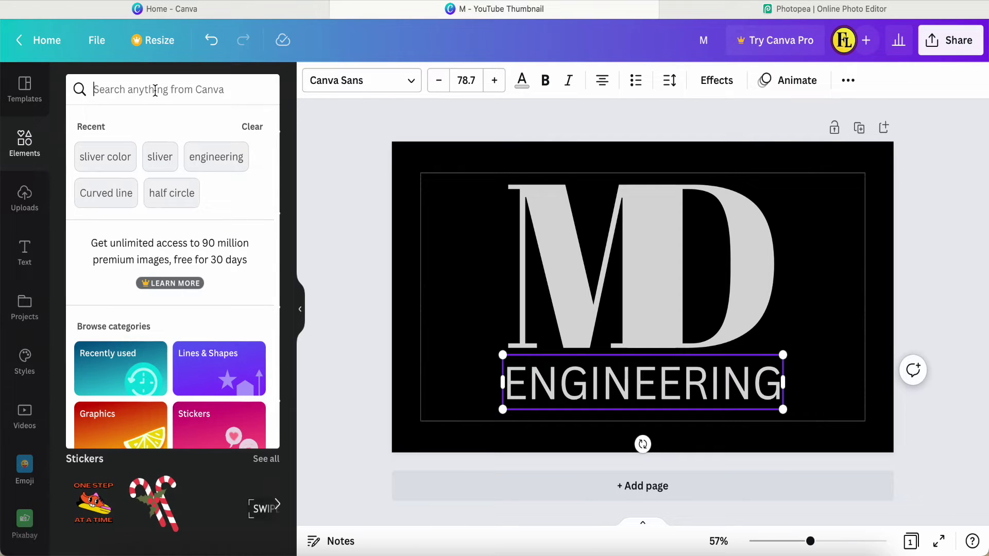
pyautogui.click(216, 157)
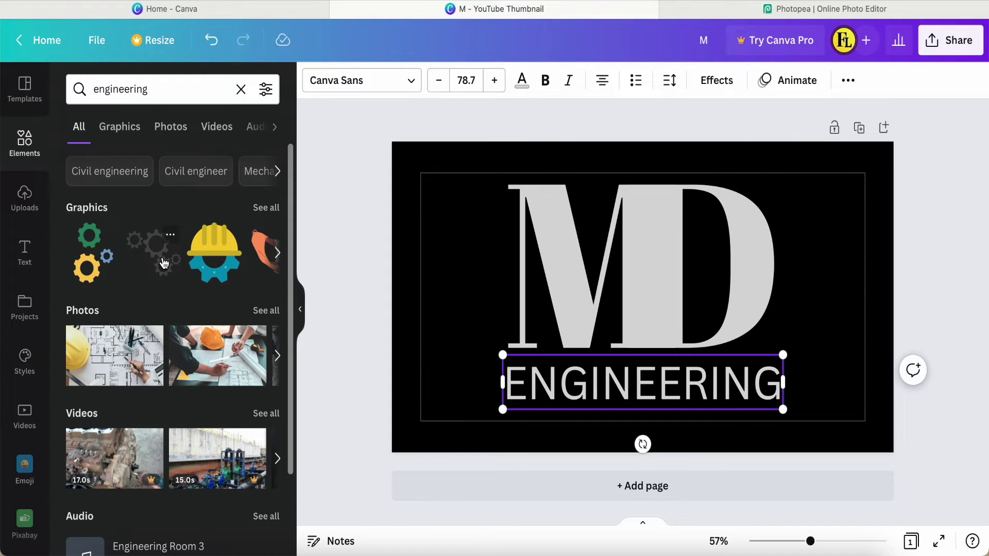
pyautogui.click(164, 263)
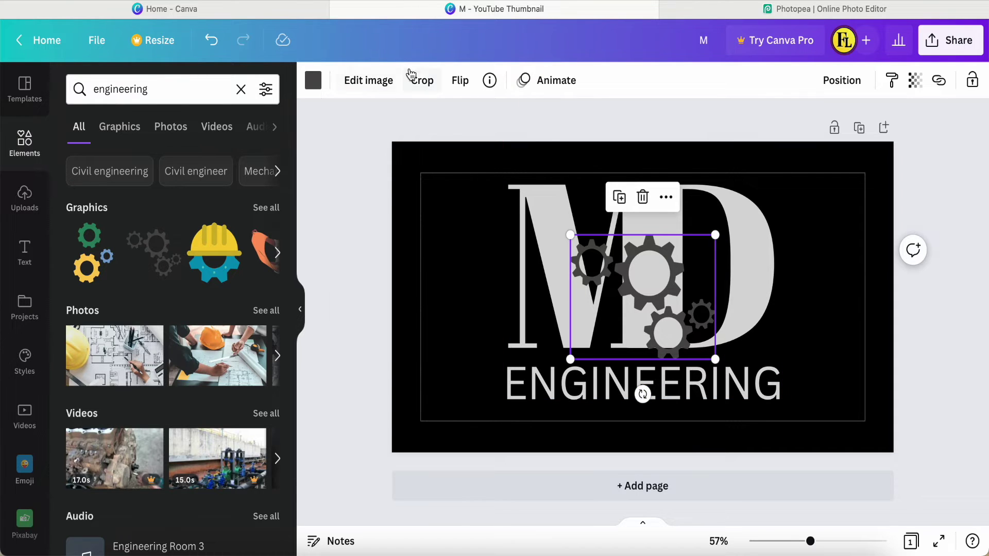
# - Flip the gears vertically and enlarge them to about 457 by 356 over the MD letters
pyautogui.click(461, 87)
pyautogui.click(454, 149)
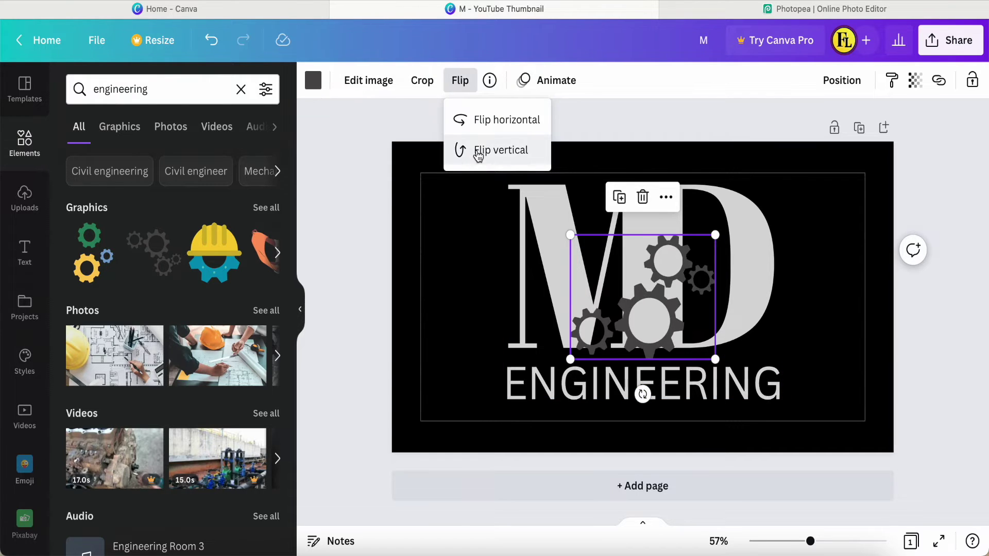
pyautogui.moveTo(639, 316); pyautogui.dragTo(644, 303)
pyautogui.moveTo(720, 217); pyautogui.dragTo(750, 191)
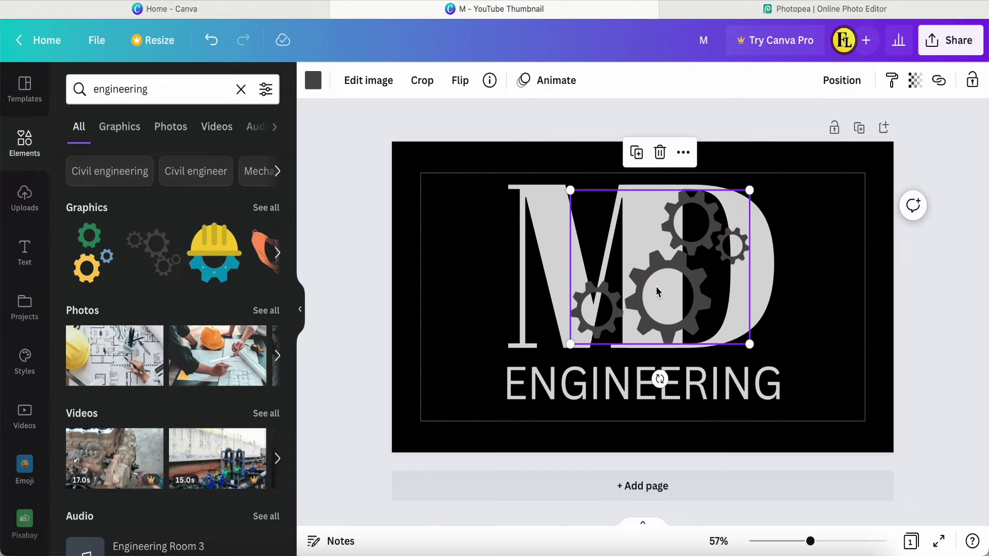
pyautogui.moveTo(654, 291); pyautogui.dragTo(652, 293)
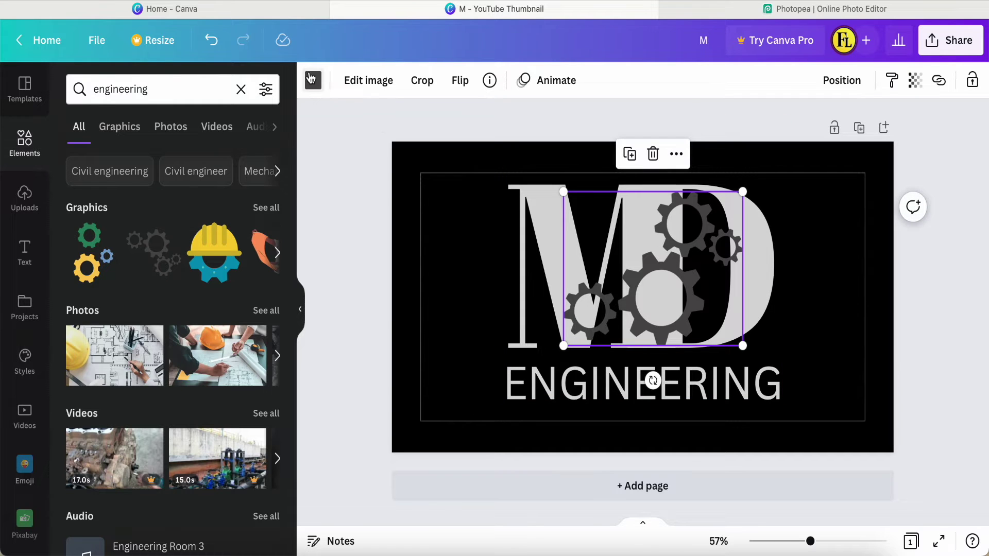
# - Recolour the gears black, then add a light grey duplicate nudged slightly upward
pyautogui.click(312, 80)
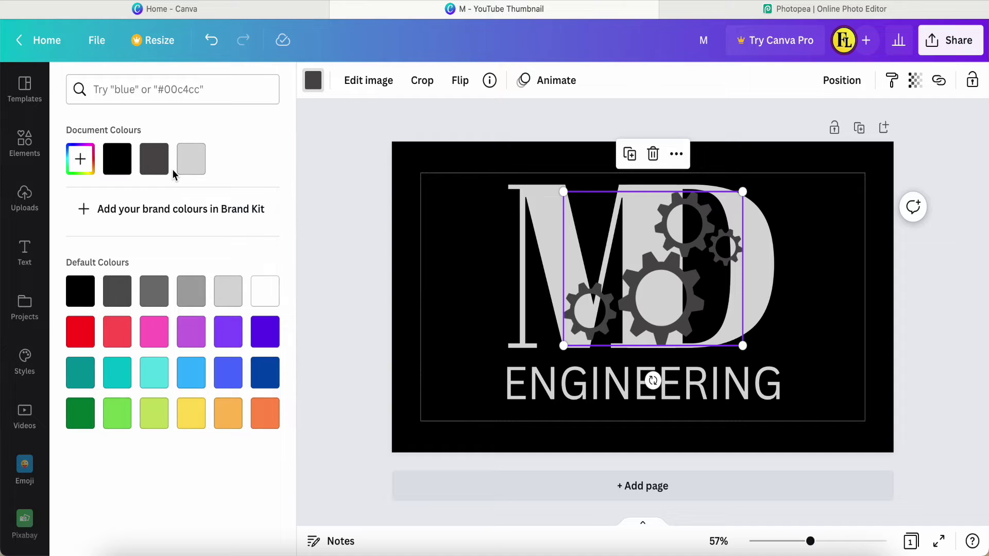
pyautogui.click(117, 167)
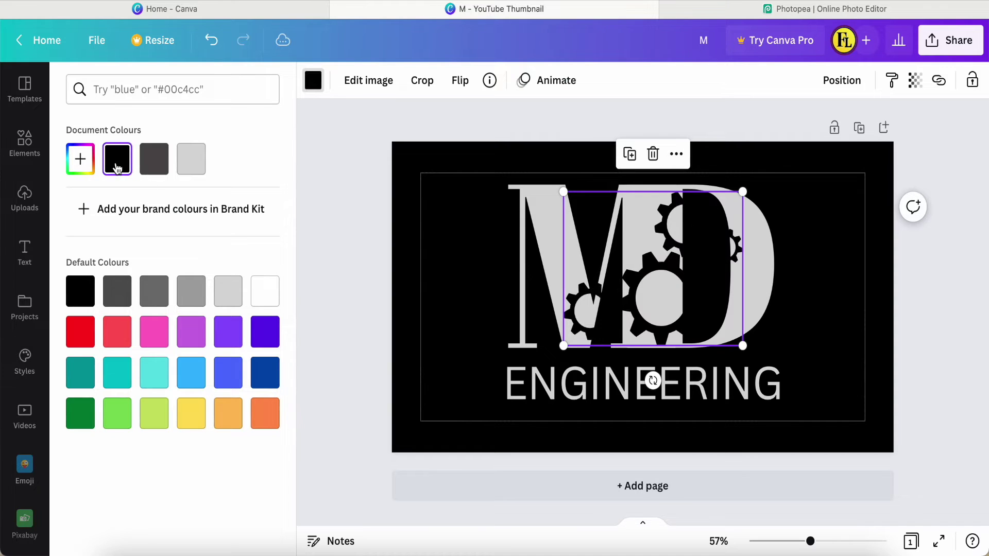
pyautogui.click(630, 156)
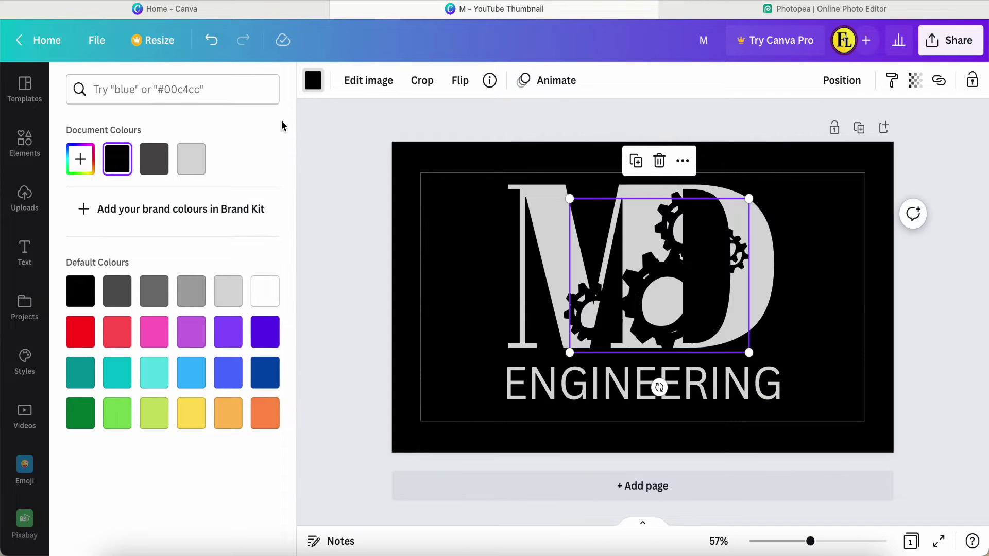
pyautogui.click(191, 164)
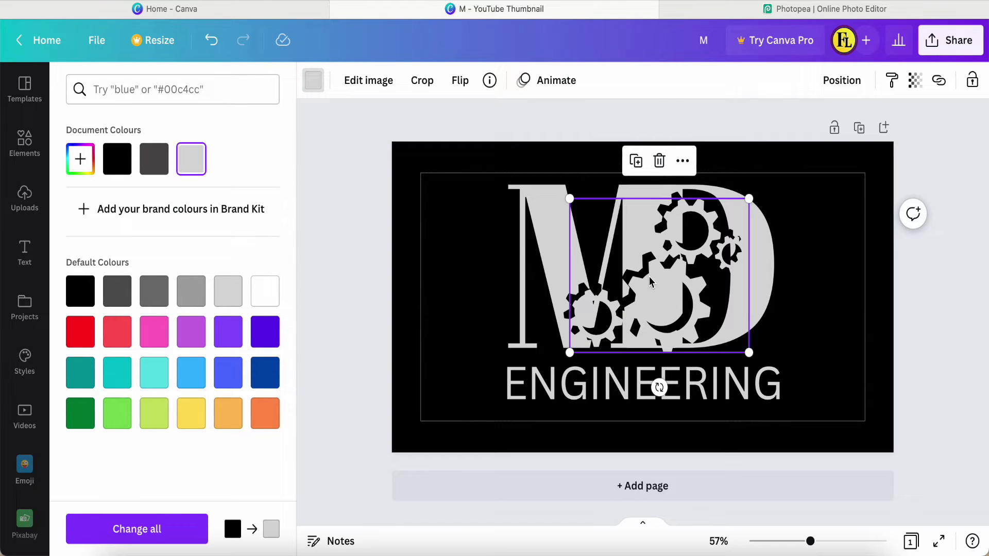
pyautogui.moveTo(649, 280); pyautogui.dragTo(650, 273)
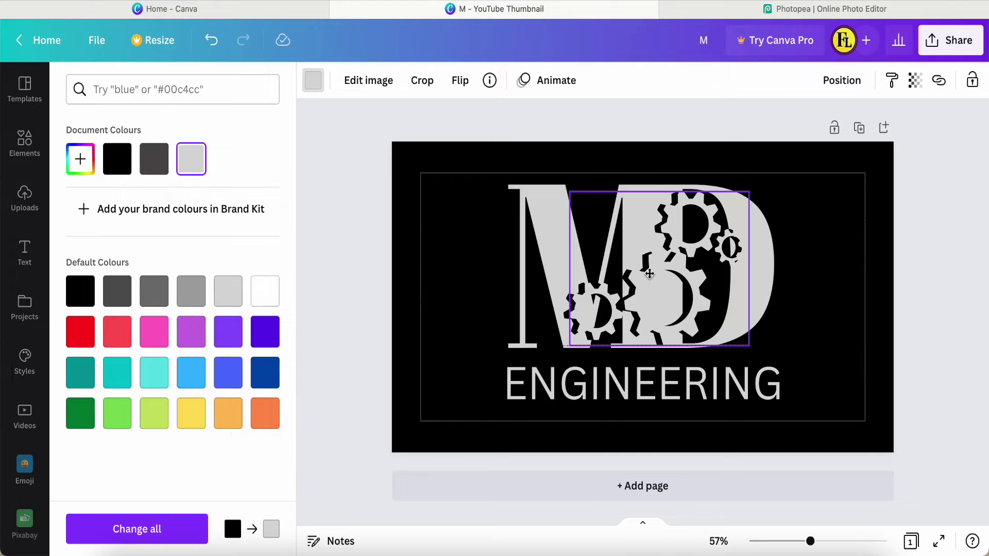
pyautogui.press('Escape')
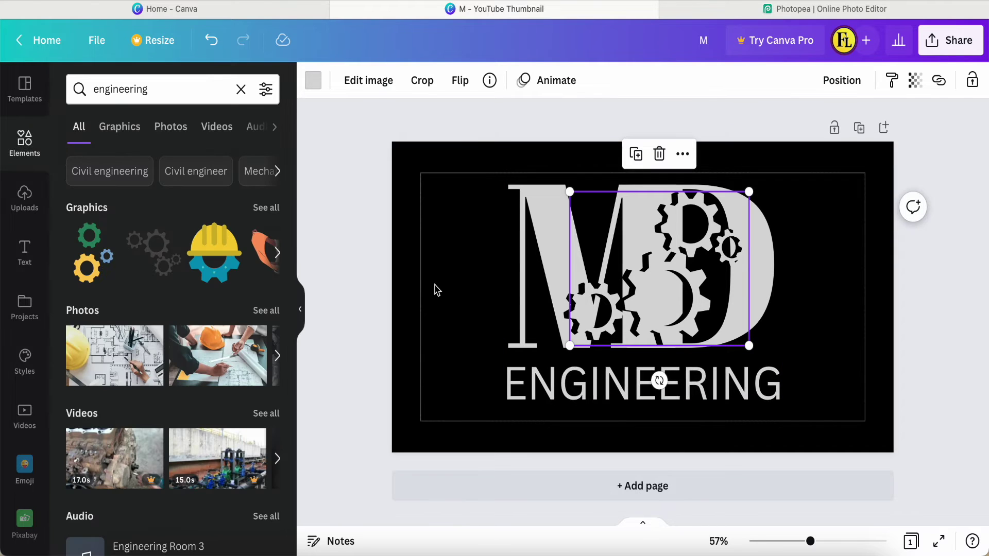
pyautogui.click(436, 290)
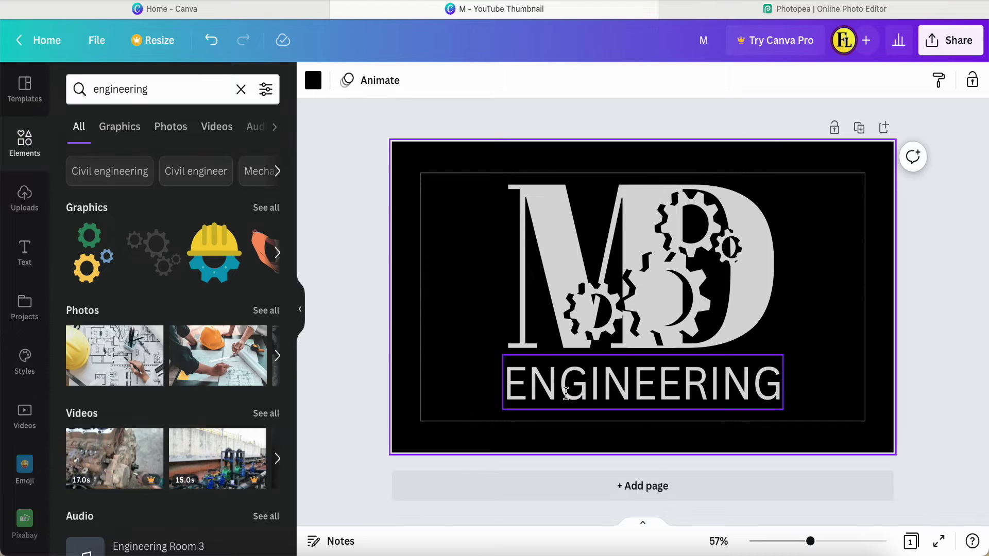
# - Add the yellow helmet-and-gear graphic, shrink it to about 90 by 90, and place it on ENGINEERING's G
pyautogui.click(205, 267)
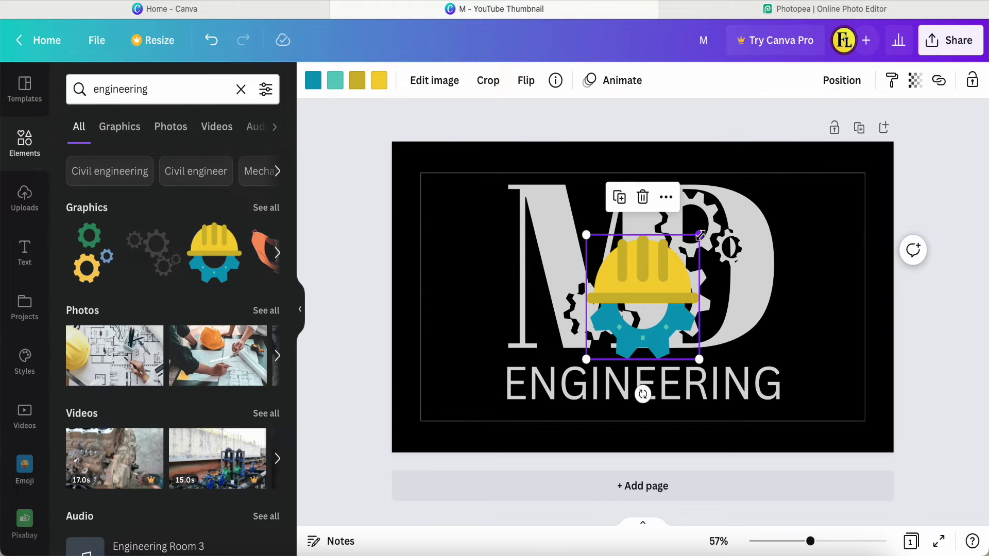
pyautogui.moveTo(700, 236); pyautogui.dragTo(639, 323)
pyautogui.moveTo(618, 395); pyautogui.dragTo(590, 441)
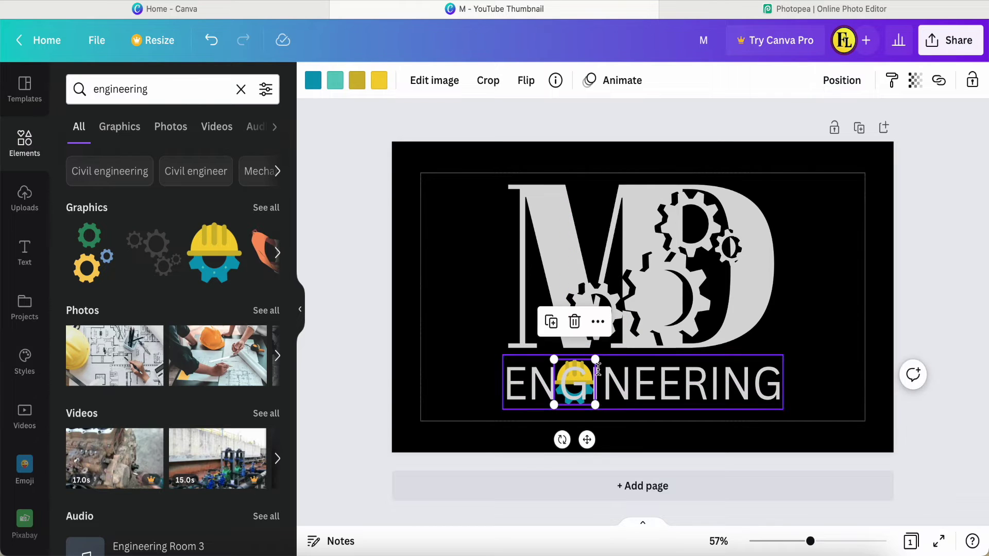
pyautogui.moveTo(594, 359); pyautogui.dragTo(590, 366)
pyautogui.moveTo(586, 441); pyautogui.dragTo(588, 442)
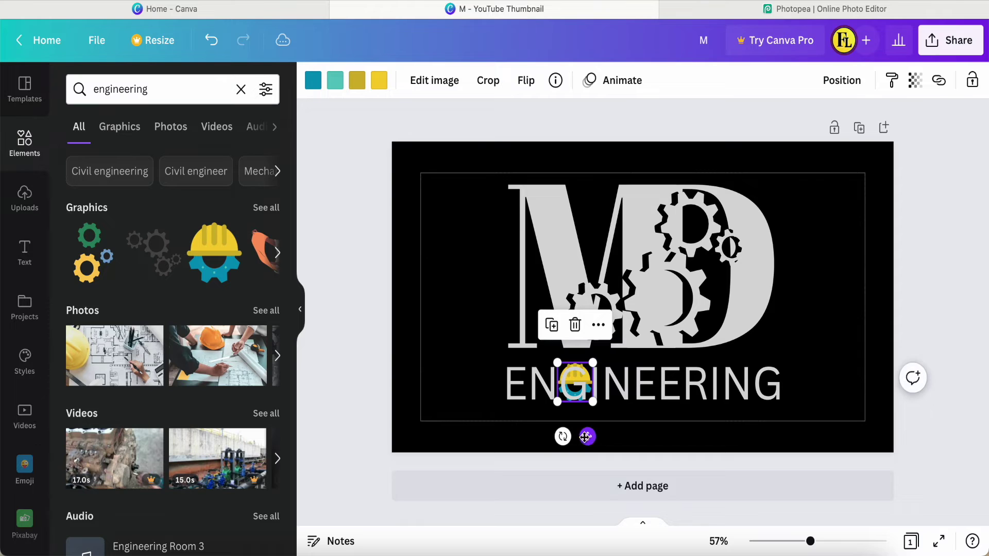
pyautogui.click(499, 428)
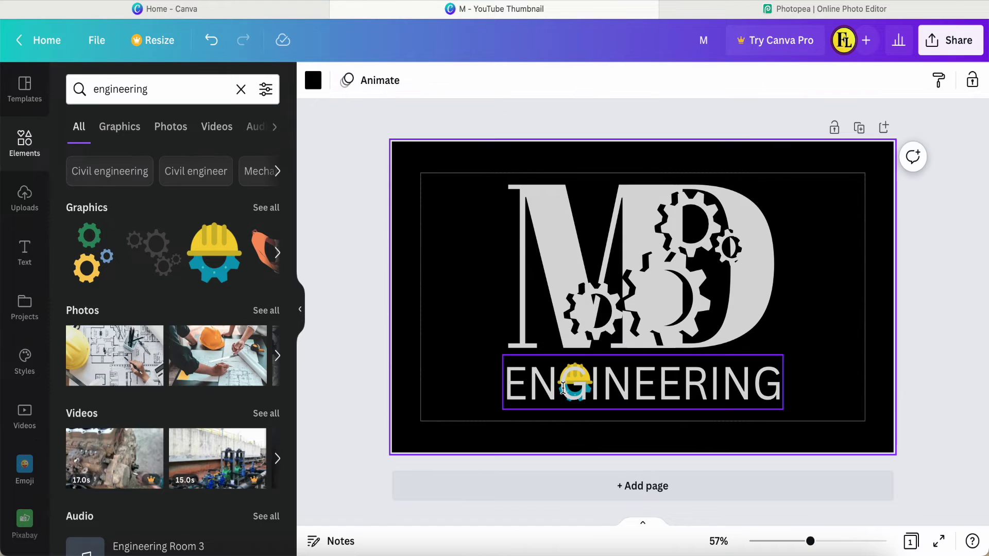
# - Edit the G in ENGINEERING so the helmet graphic stands in for it
pyautogui.click(595, 390)
pyautogui.click(593, 390)
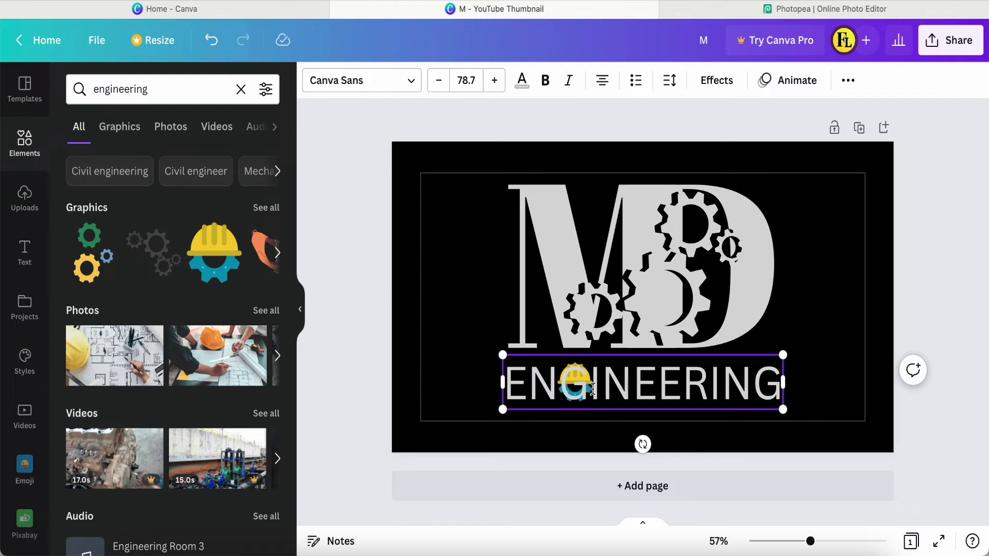
pyautogui.press('BackSpace')
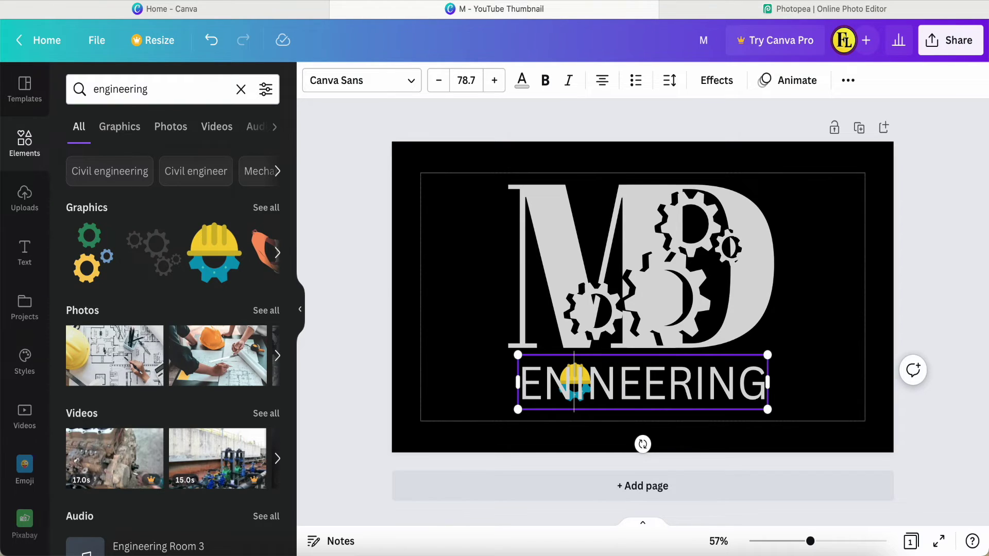
pyautogui.write('G')
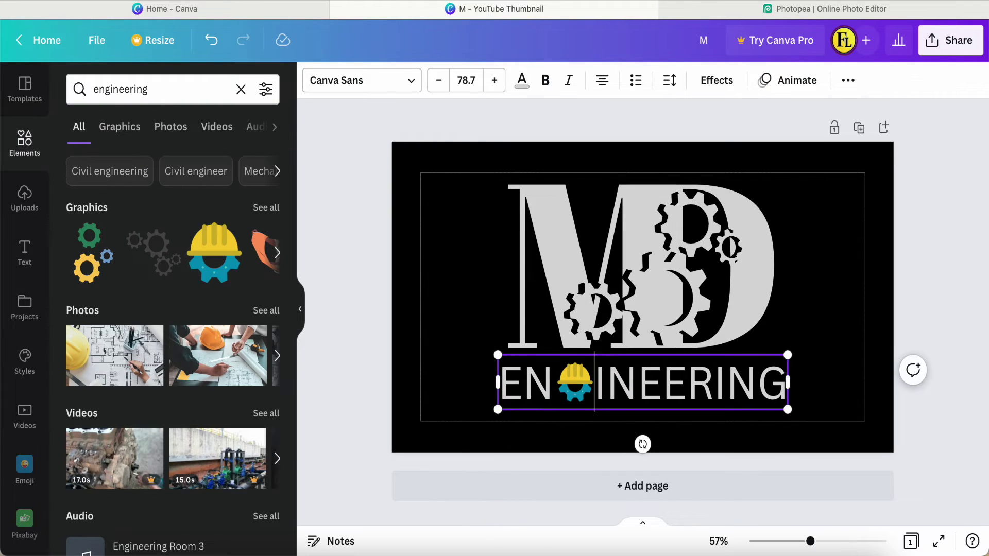
pyautogui.click(449, 374)
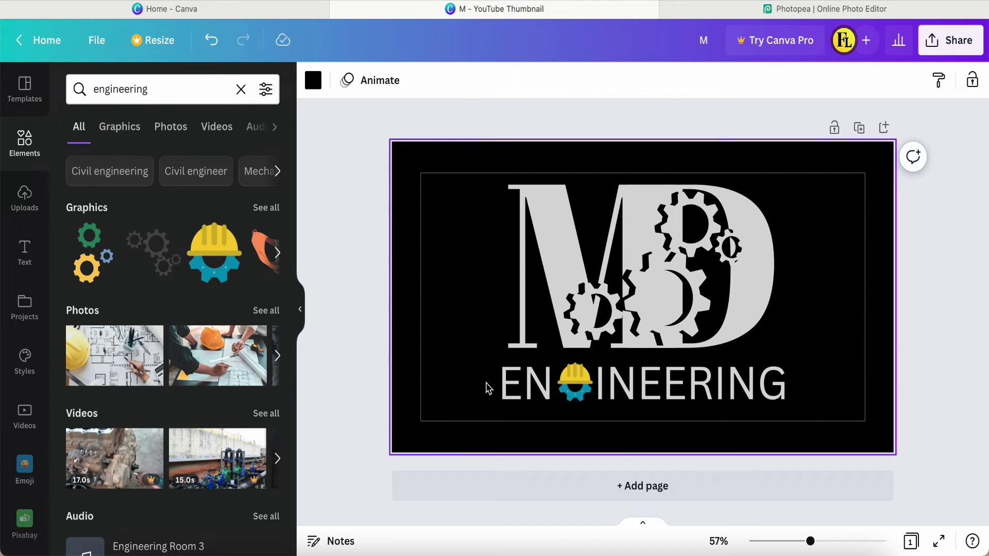
# - Shrink ENGINEERING to size 76 so its edges line up with the MD monogram
pyautogui.click(525, 397)
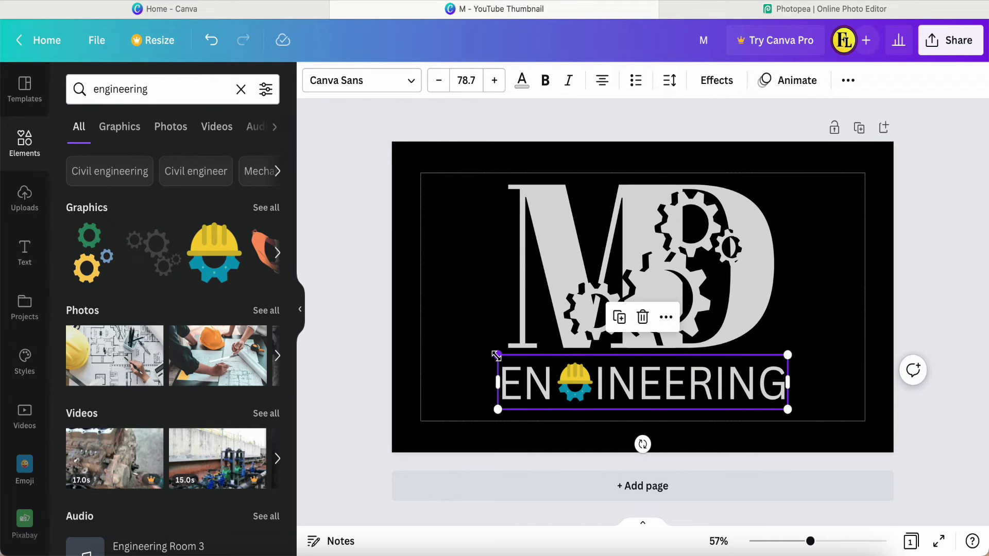
pyautogui.moveTo(497, 355); pyautogui.dragTo(499, 355)
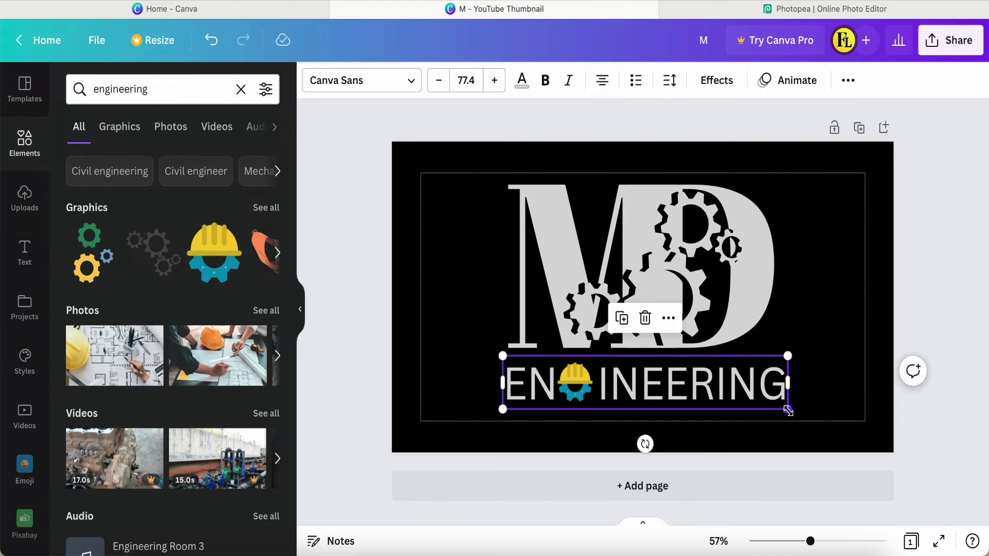
pyautogui.moveTo(788, 411); pyautogui.dragTo(783, 409)
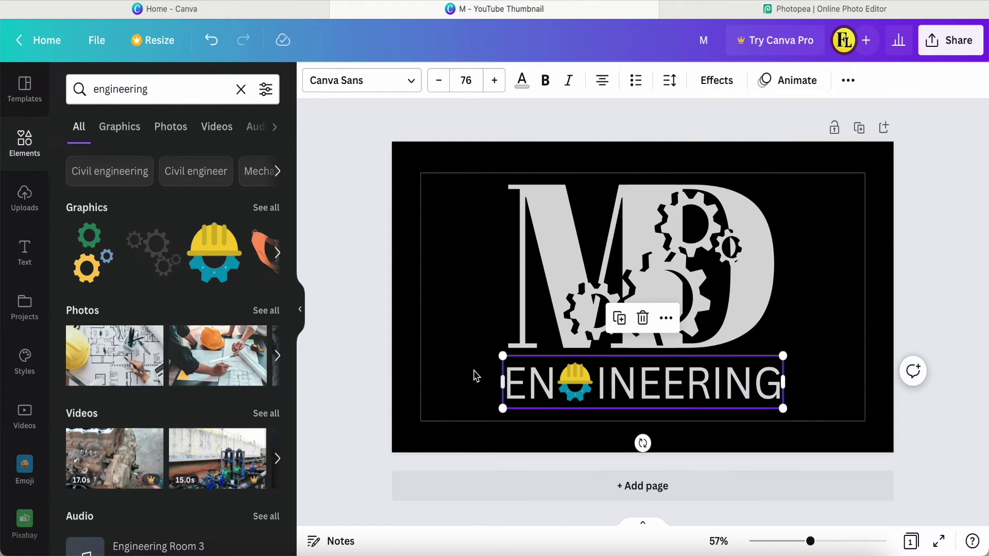
pyautogui.click(435, 357)
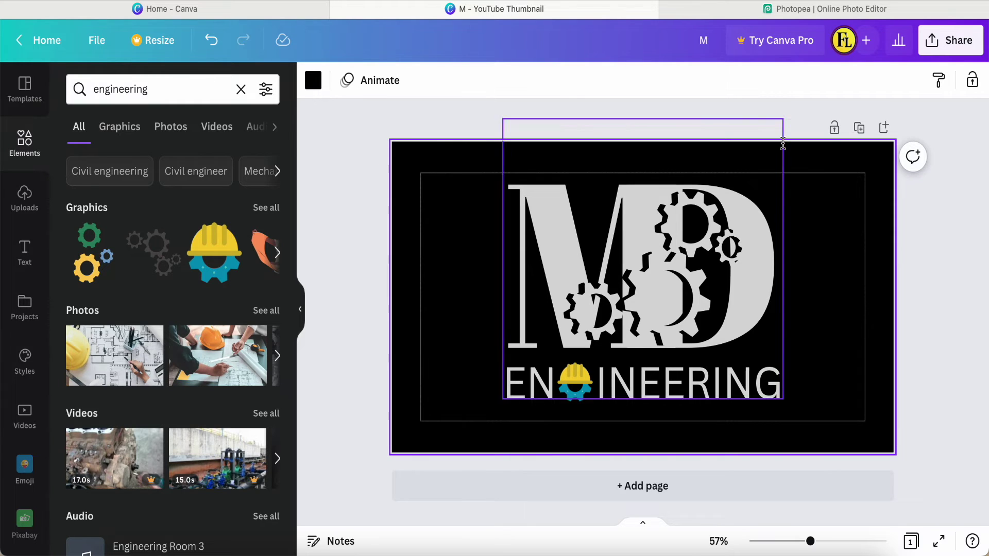
# - Download the design as a 1,280 × 720 PNG and close the preview and confirmation
pyautogui.click(929, 50)
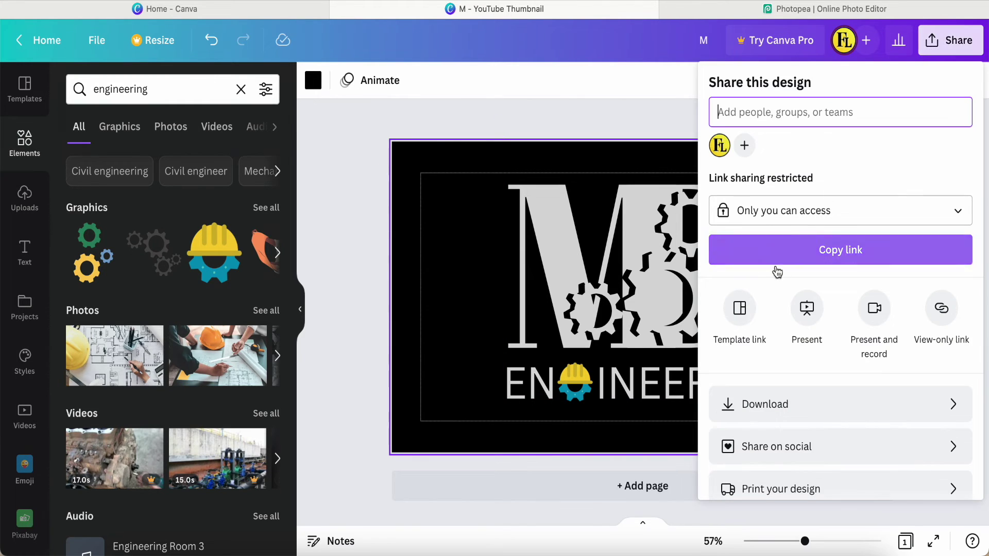
pyautogui.click(799, 403)
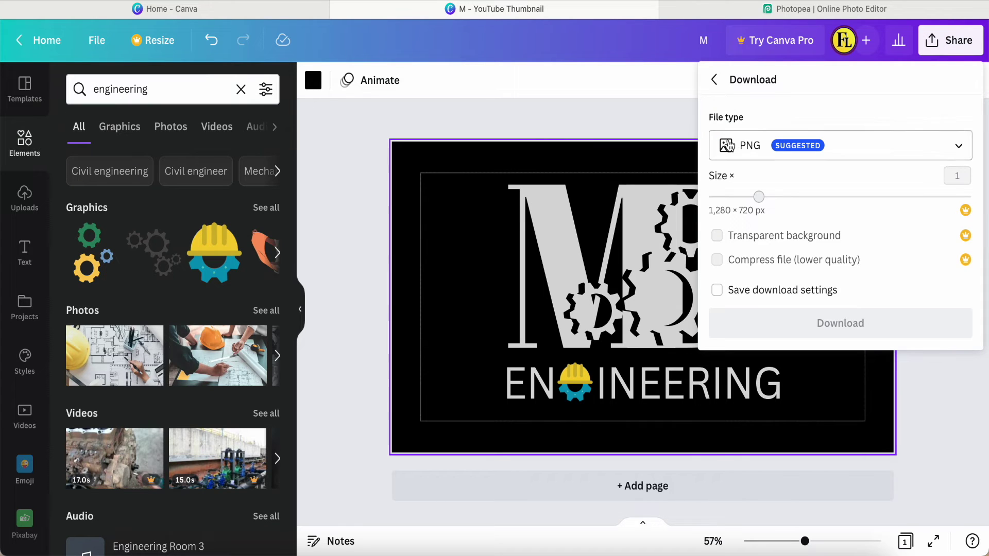
pyautogui.click(843, 327)
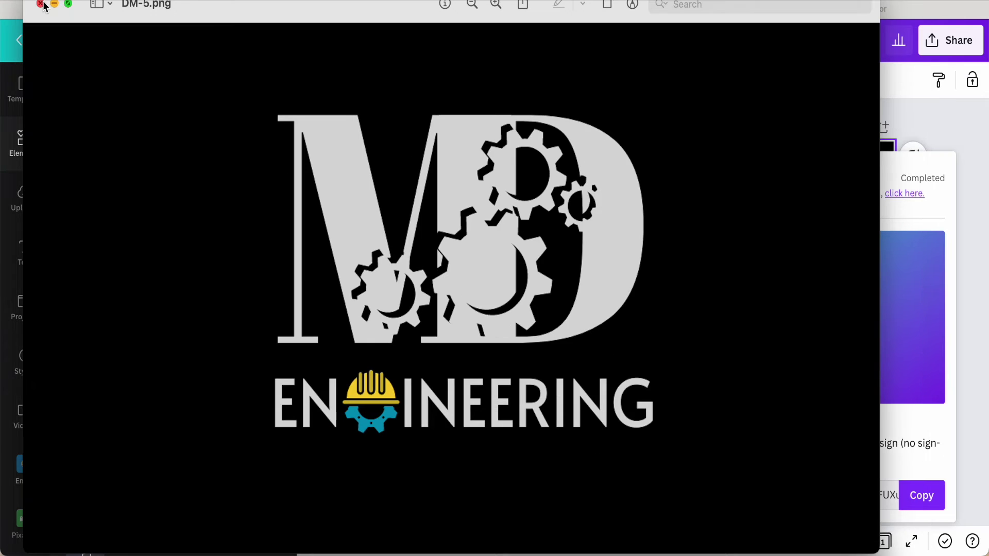
pyautogui.click(36, 4)
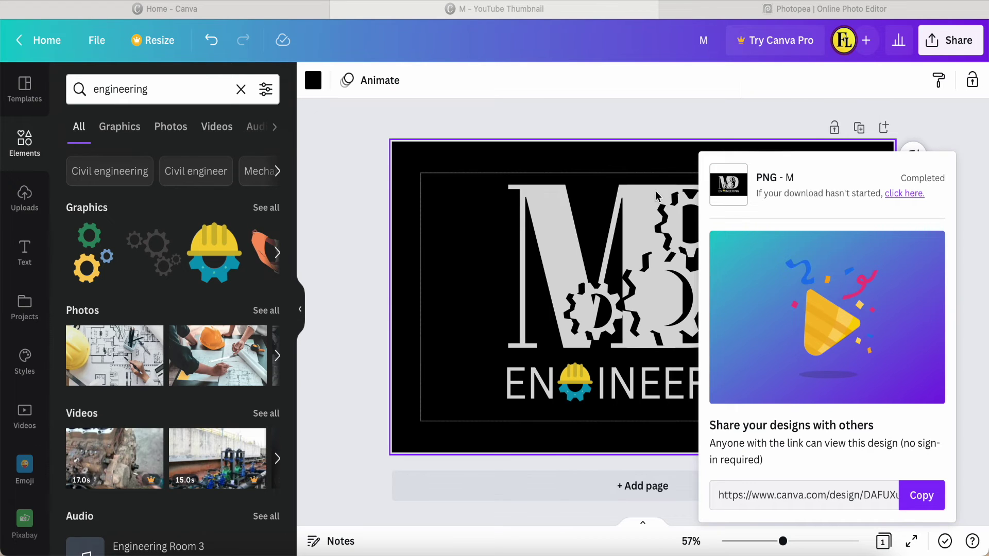
pyautogui.click(724, 191)
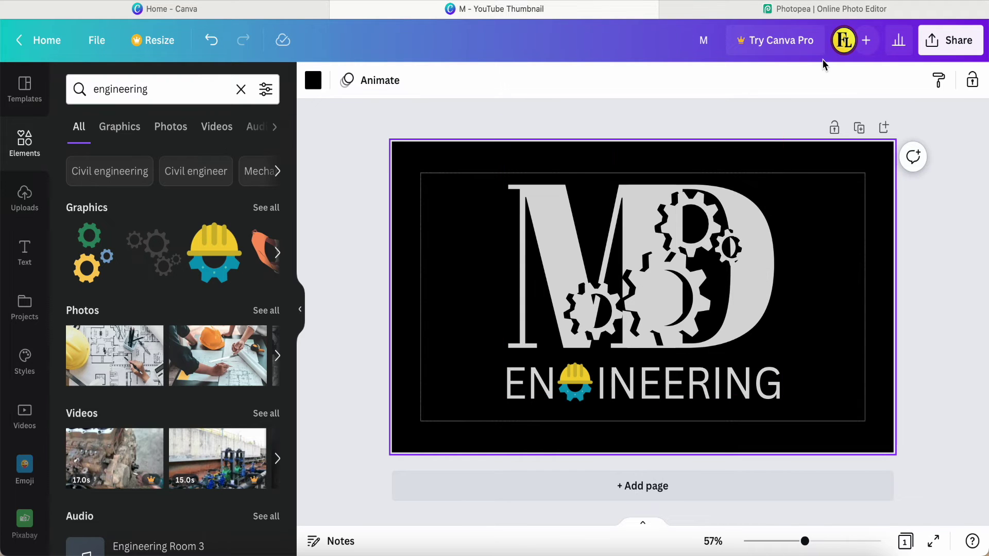
# - Open the downloaded M.png logo in Photopea
pyautogui.click(808, 12)
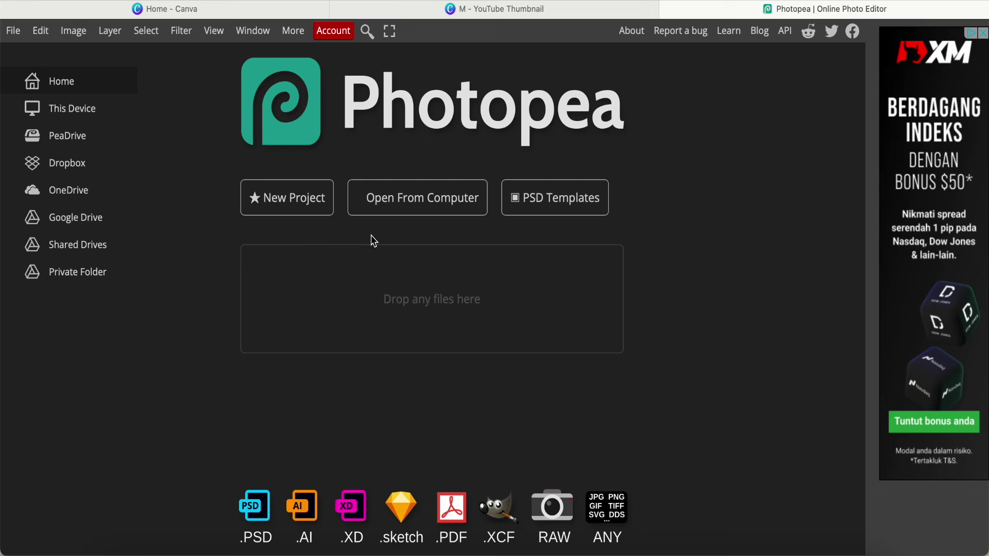
pyautogui.click(418, 201)
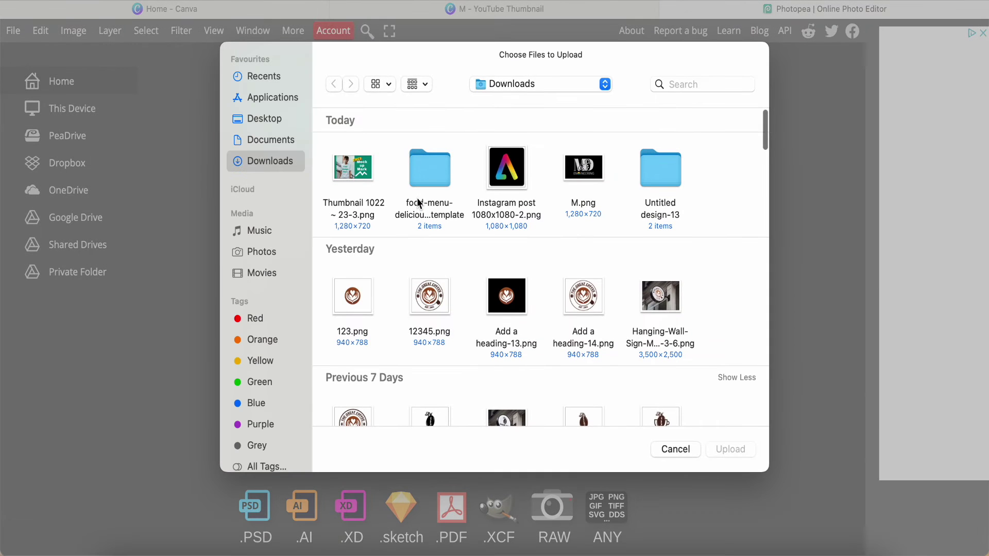
pyautogui.click(594, 152)
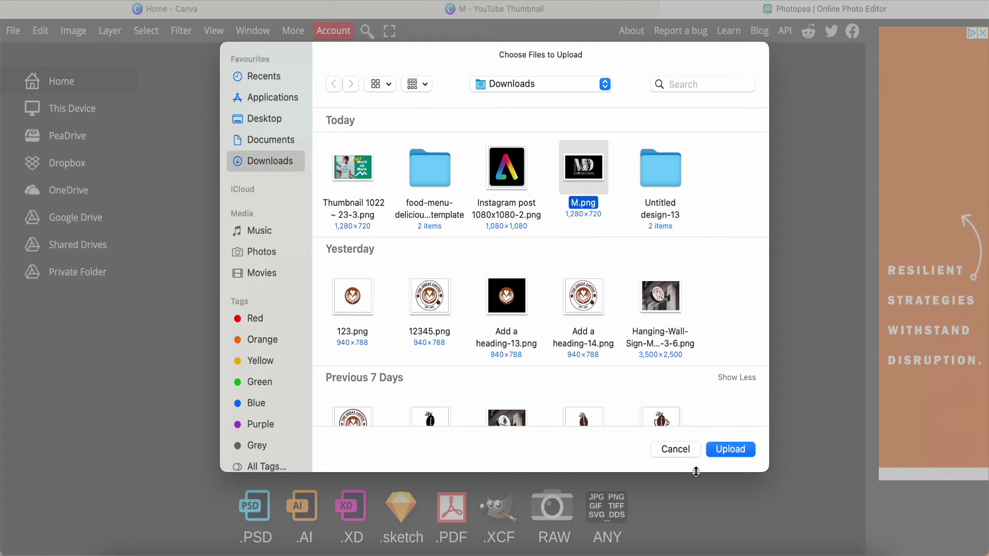
pyautogui.click(724, 453)
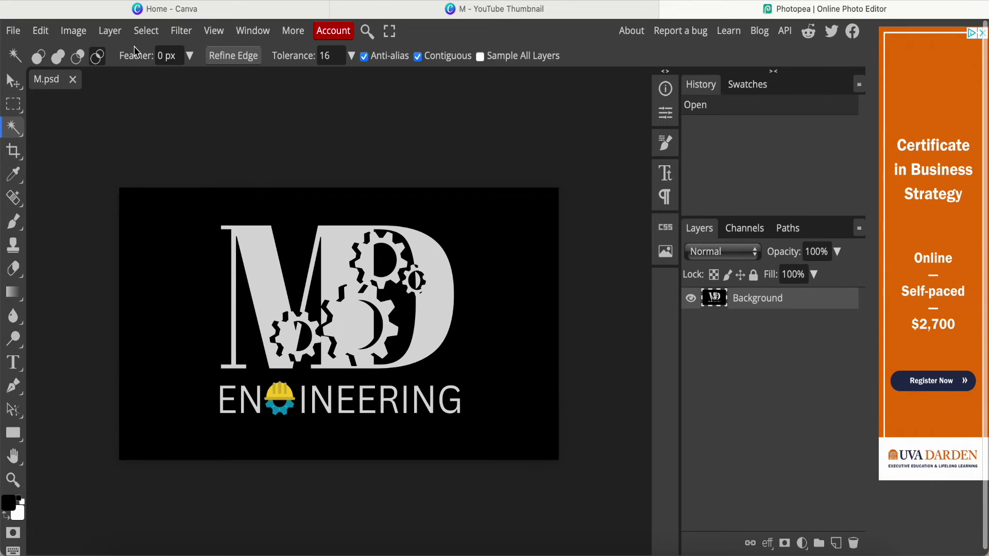
# - Select the black background with Color Range at fuzziness 5
pyautogui.click(146, 32)
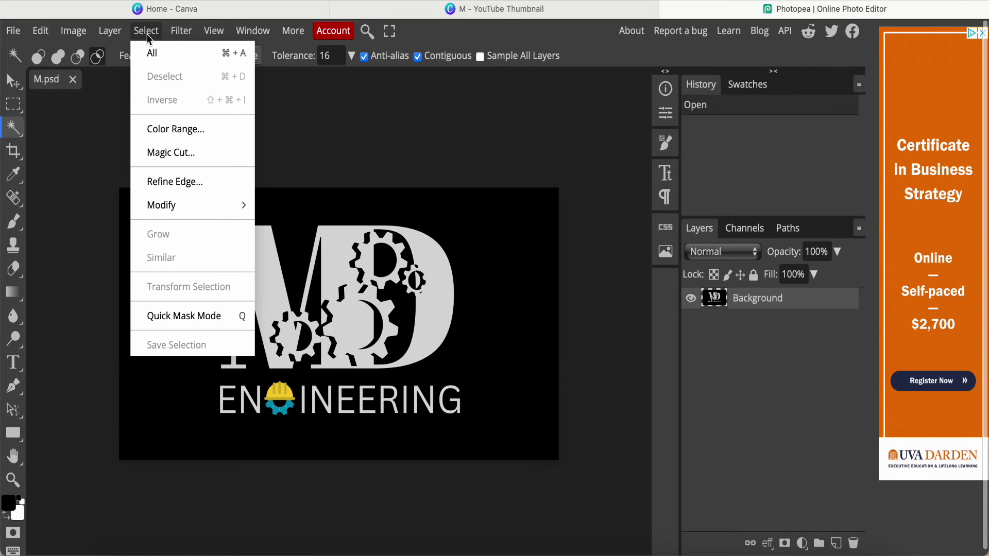
pyautogui.click(182, 135)
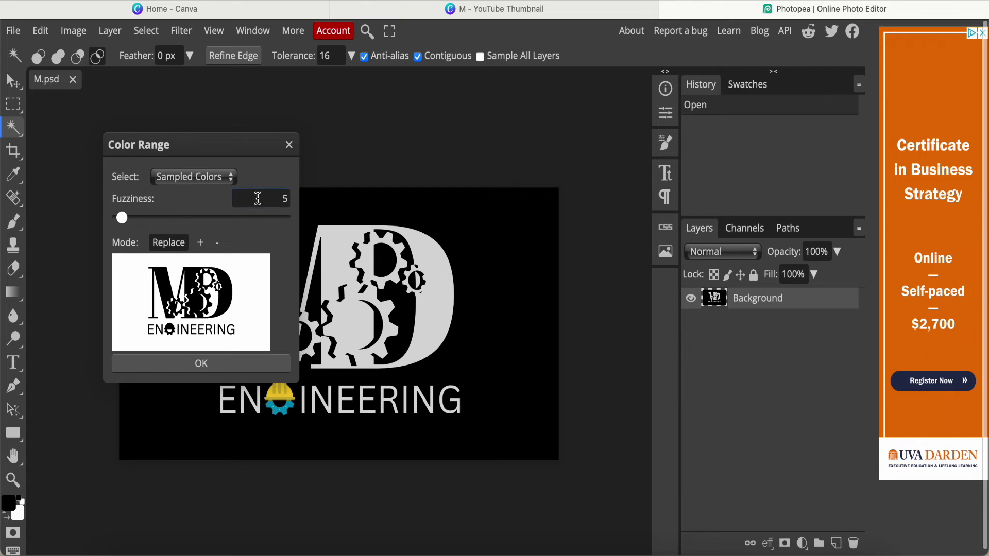
pyautogui.moveTo(257, 198); pyautogui.dragTo(303, 204)
pyautogui.click(267, 199)
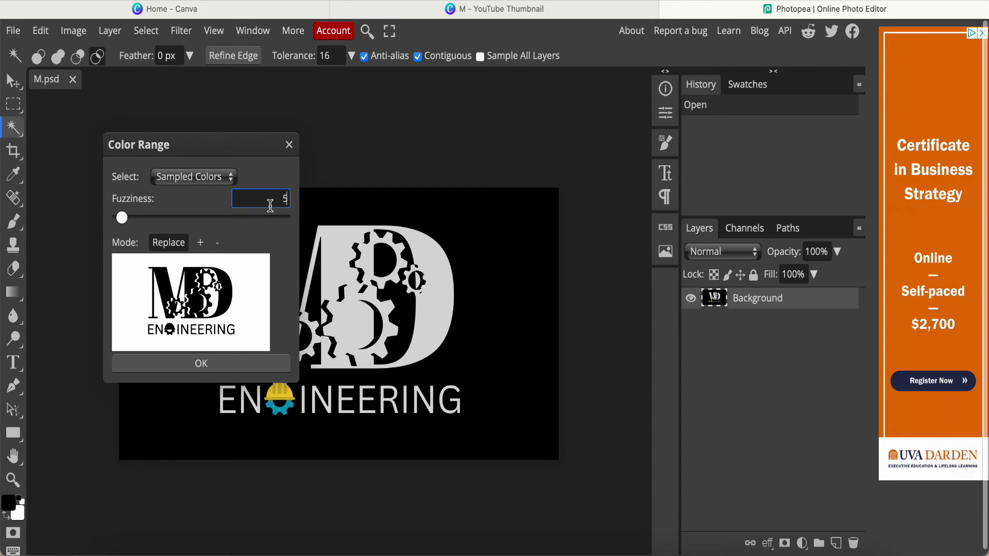
pyautogui.click(206, 368)
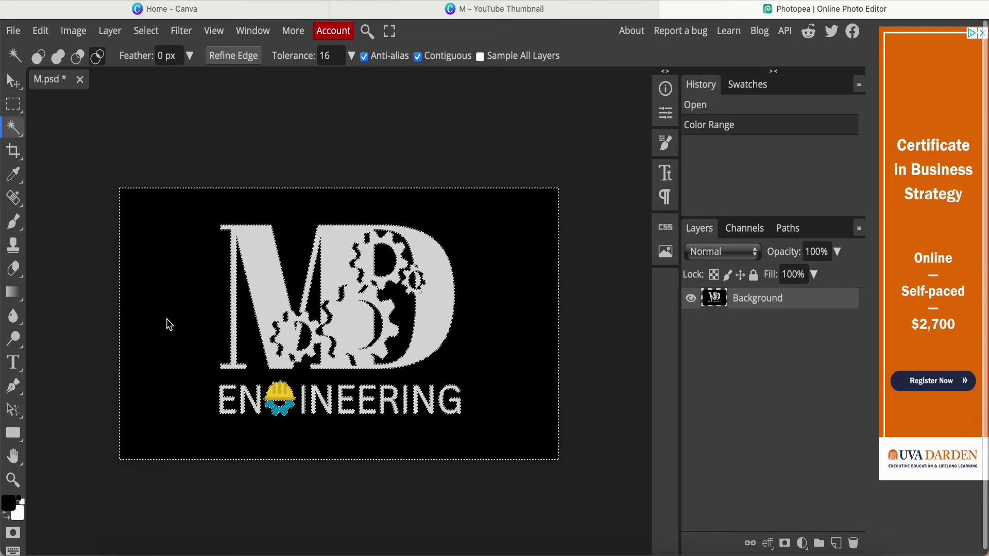
# - Delete the selected black background and start a PNG export of the logo
pyautogui.press('Delete')
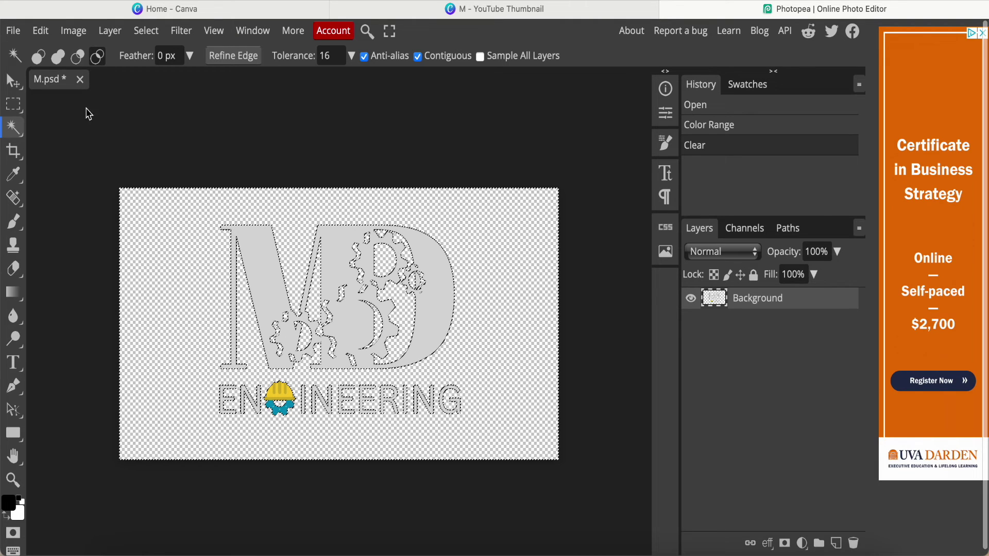
pyautogui.click(13, 30)
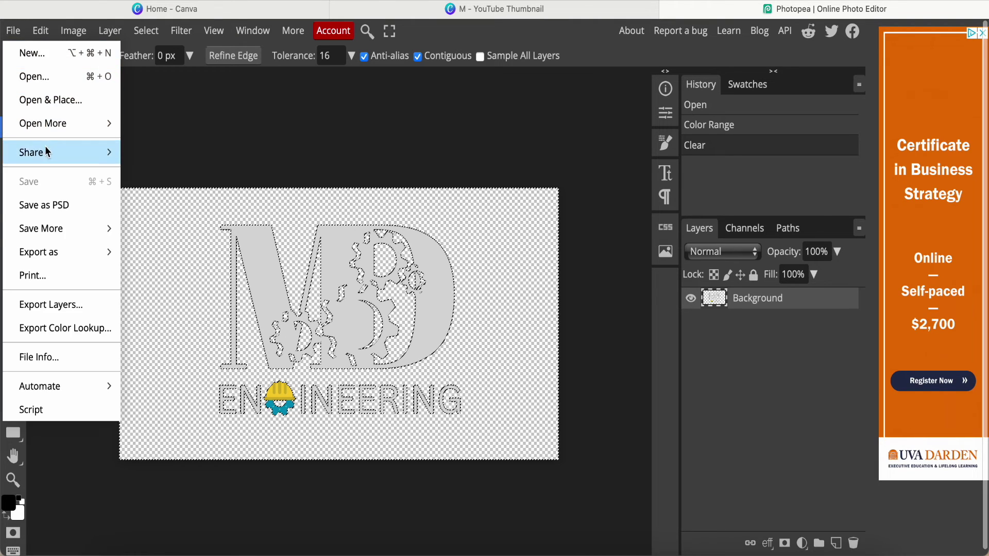
pyautogui.moveTo(53, 231)
pyautogui.moveTo(56, 255)
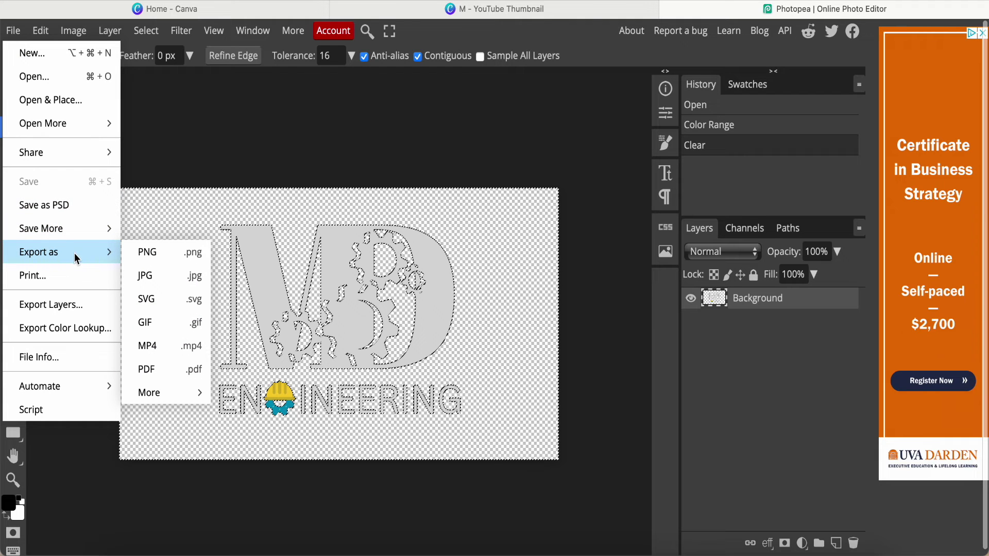
pyautogui.click(141, 255)
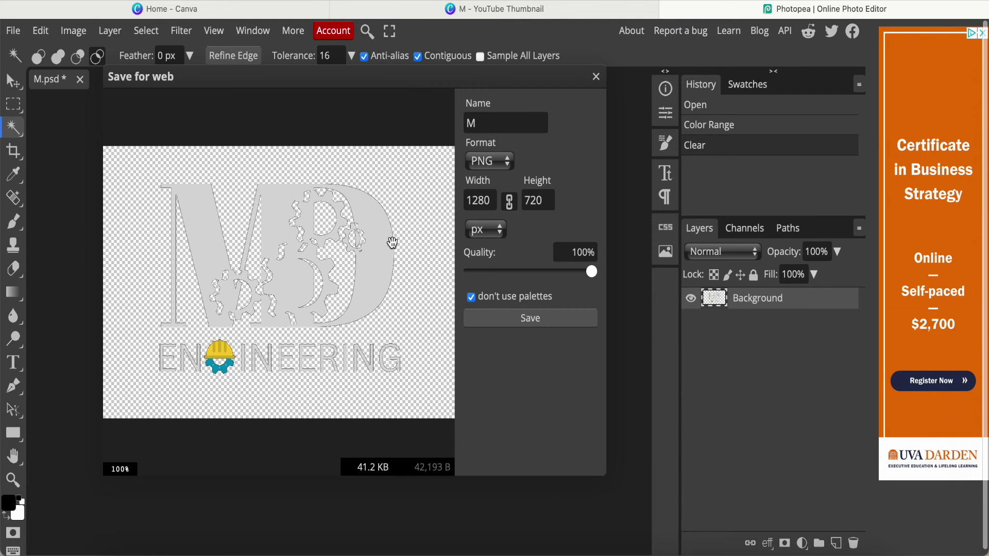
# - Save the PNG export as M-1, then close the M.psd document
pyautogui.click(488, 122)
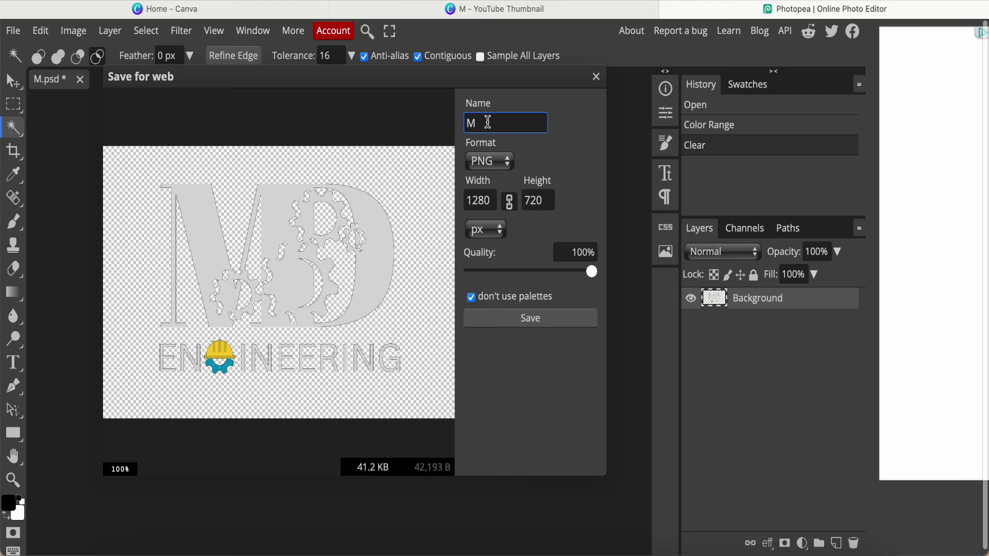
pyautogui.click(524, 323)
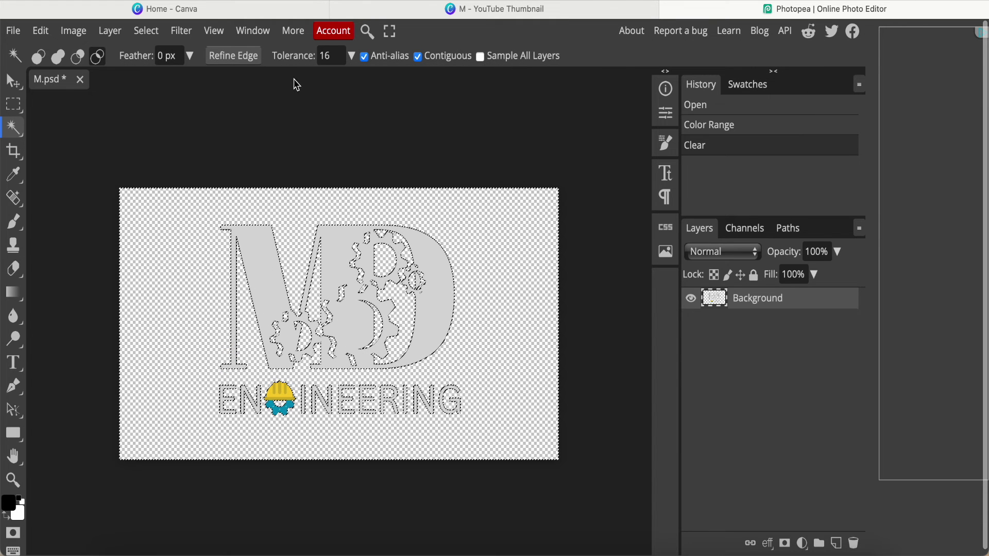
pyautogui.click(80, 81)
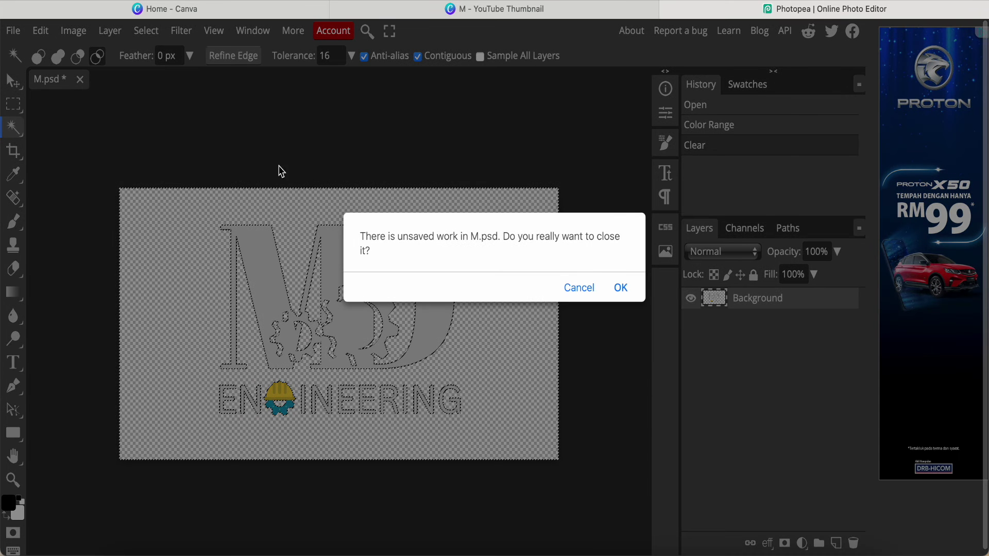
# - Discard M.psd without saving and open the Glass Effects Logo Mockup PSD template
pyautogui.click(621, 288)
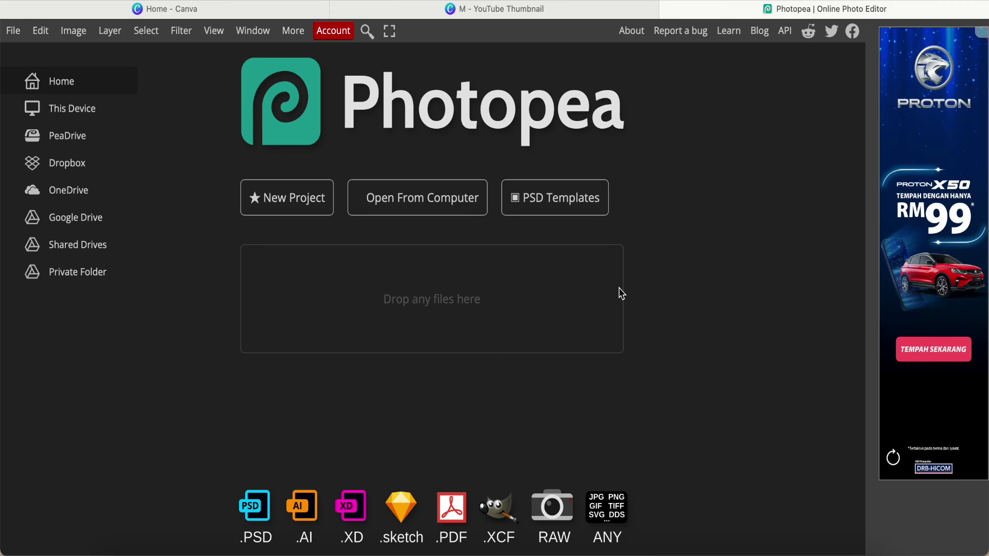
pyautogui.click(566, 202)
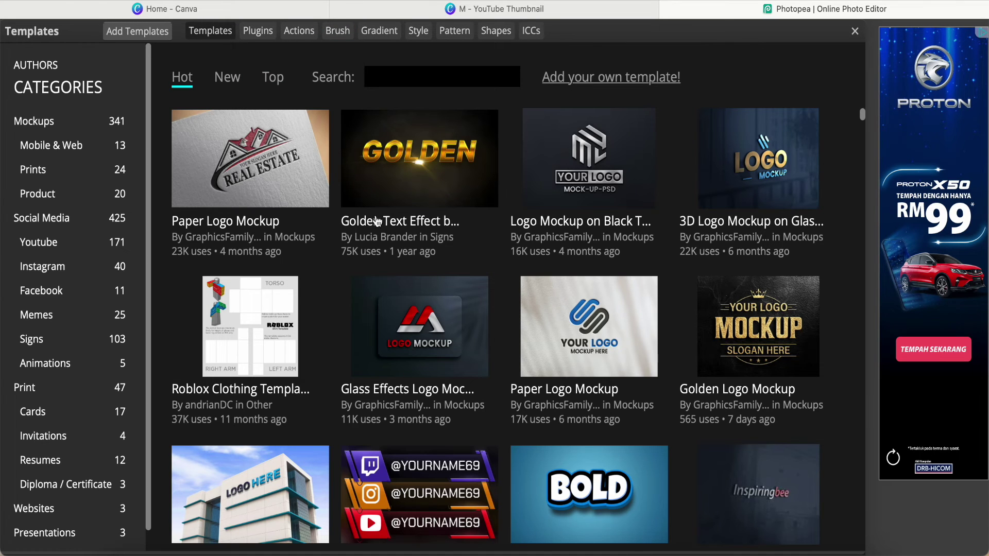
pyautogui.scroll(-1, 410, 311)
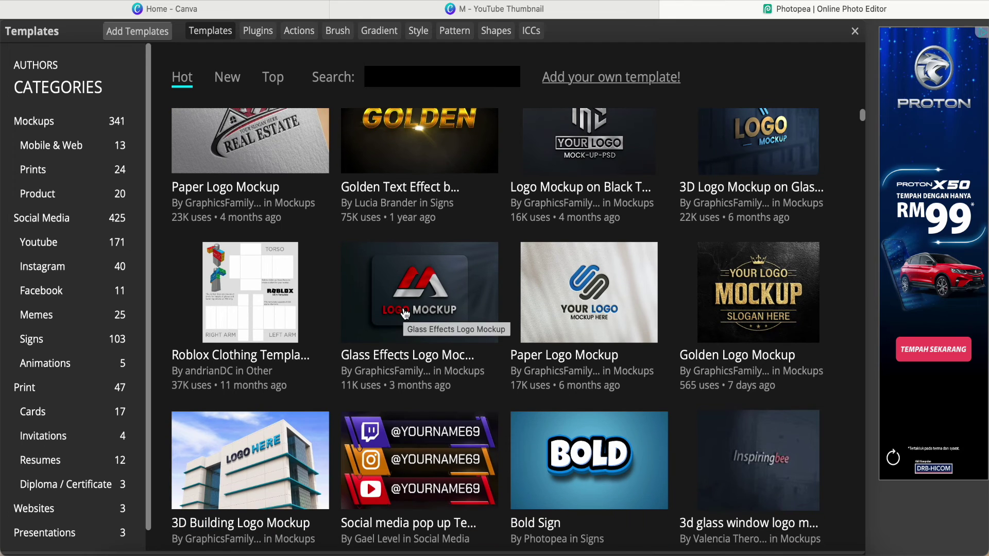
pyautogui.click(405, 313)
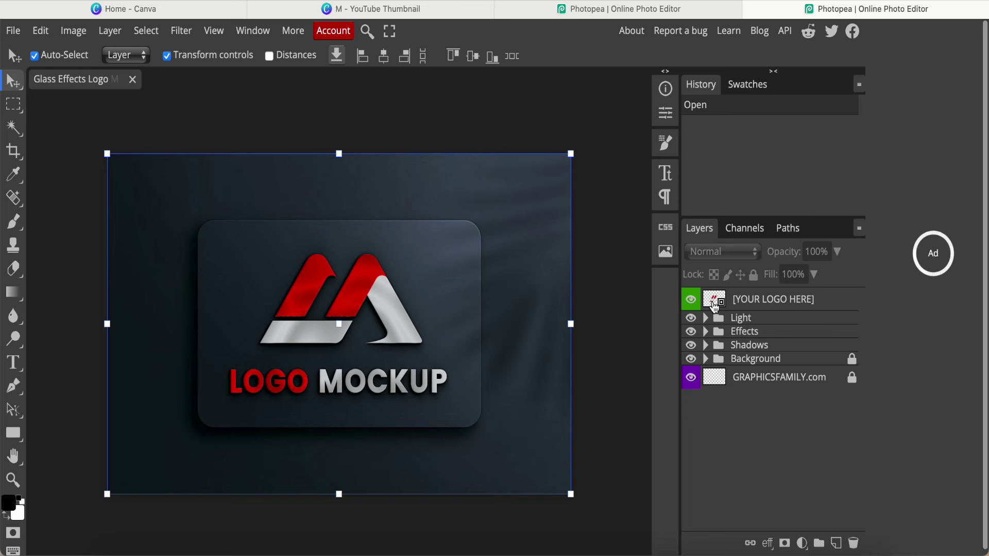
# - Inside the [YOUR LOGO HERE] smart object, hide the Graphicsfamily sample logo and place M-1.png
pyautogui.doubleClick(715, 304)
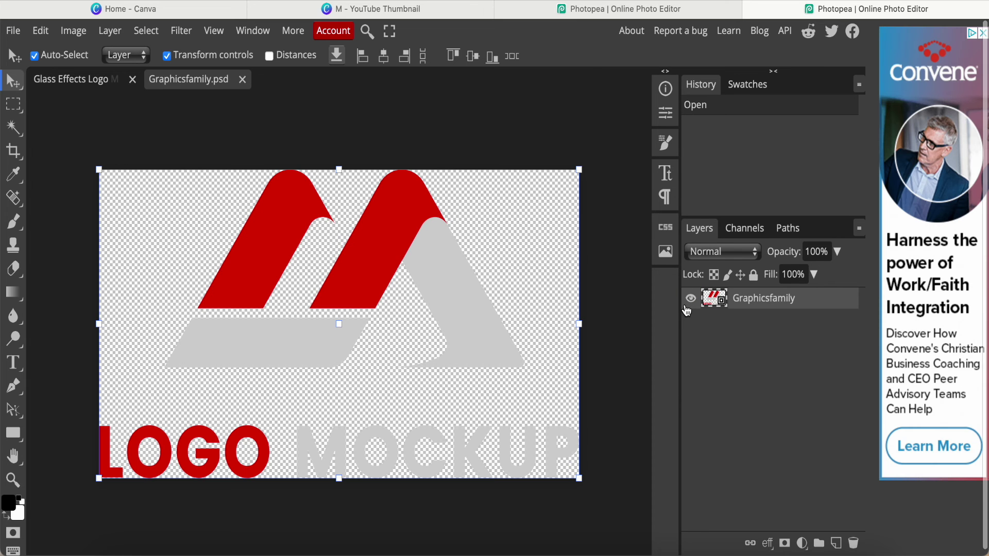
pyautogui.click(692, 301)
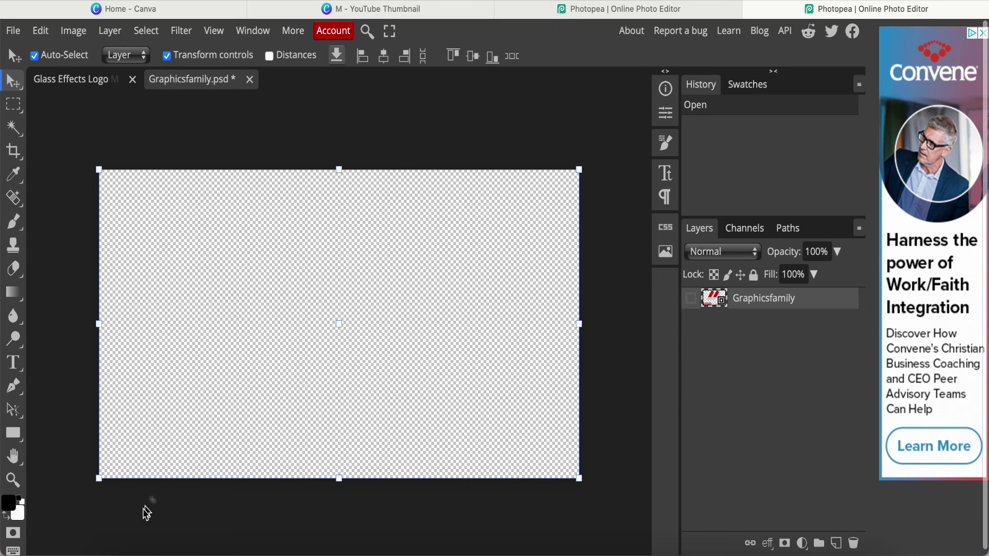
pyautogui.click(13, 32)
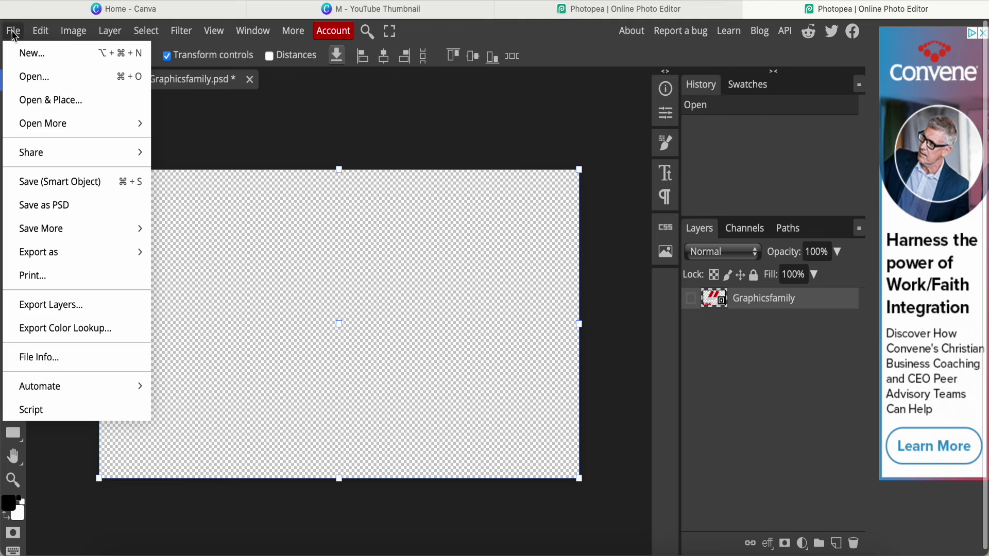
pyautogui.click(57, 101)
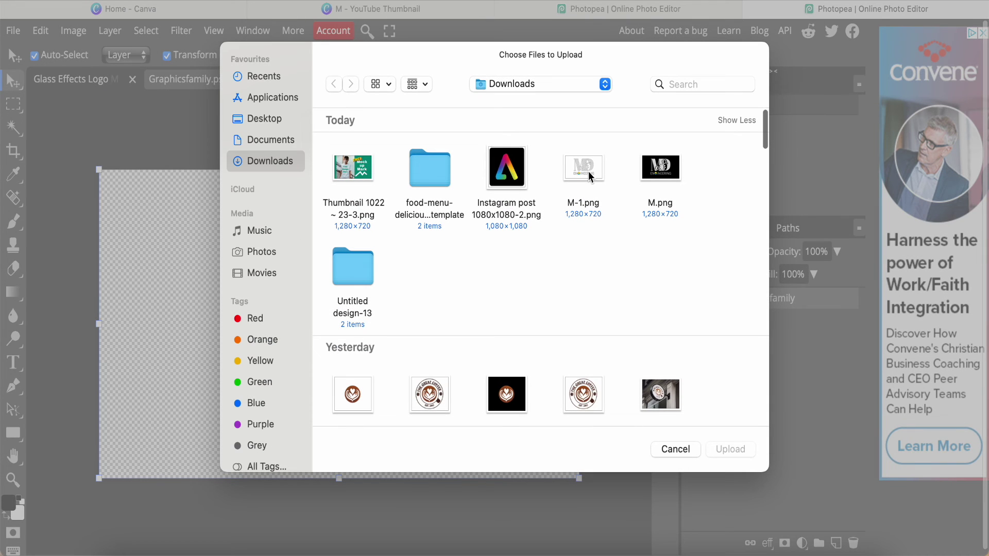
pyautogui.click(588, 173)
pyautogui.click(721, 451)
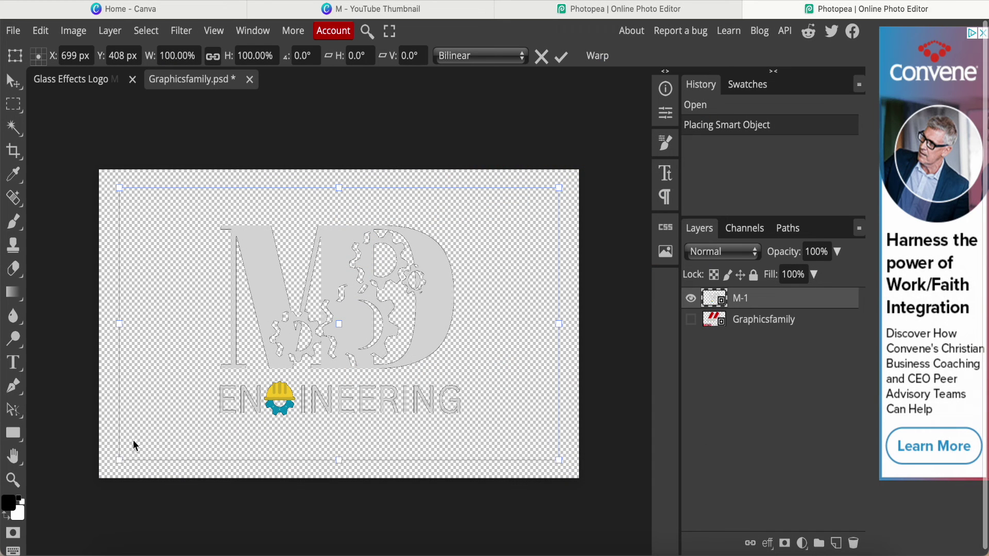
# - Enlarge the placed logo to about 132%, nudge it slightly up and right, and commit
pyautogui.moveTo(123, 458); pyautogui.dragTo(46, 536)
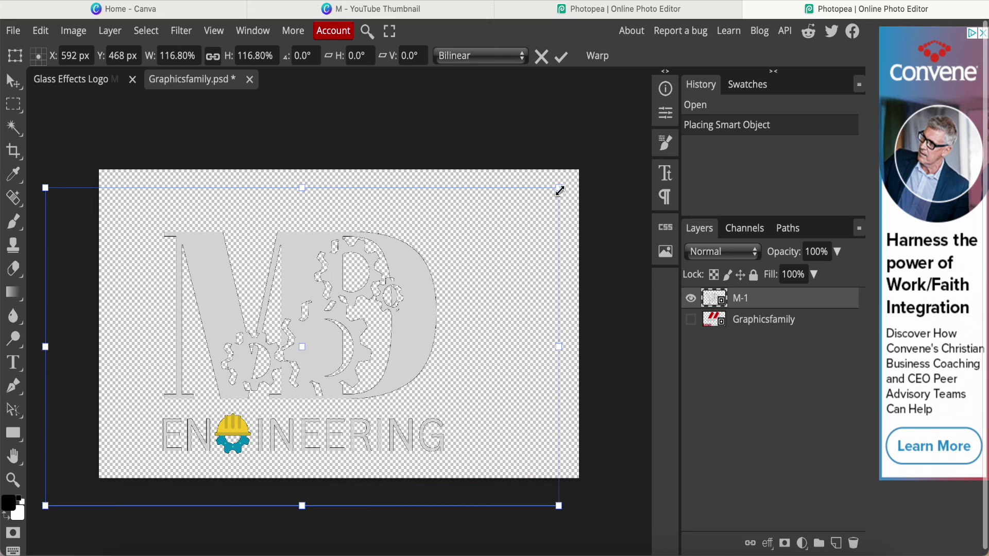
pyautogui.moveTo(559, 188); pyautogui.dragTo(625, 141)
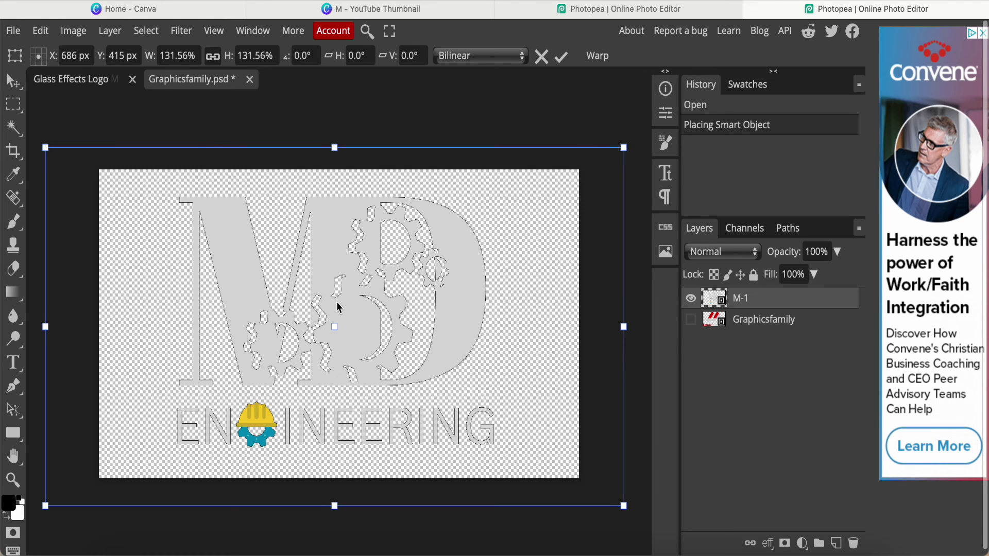
pyautogui.moveTo(336, 305); pyautogui.dragTo(341, 307)
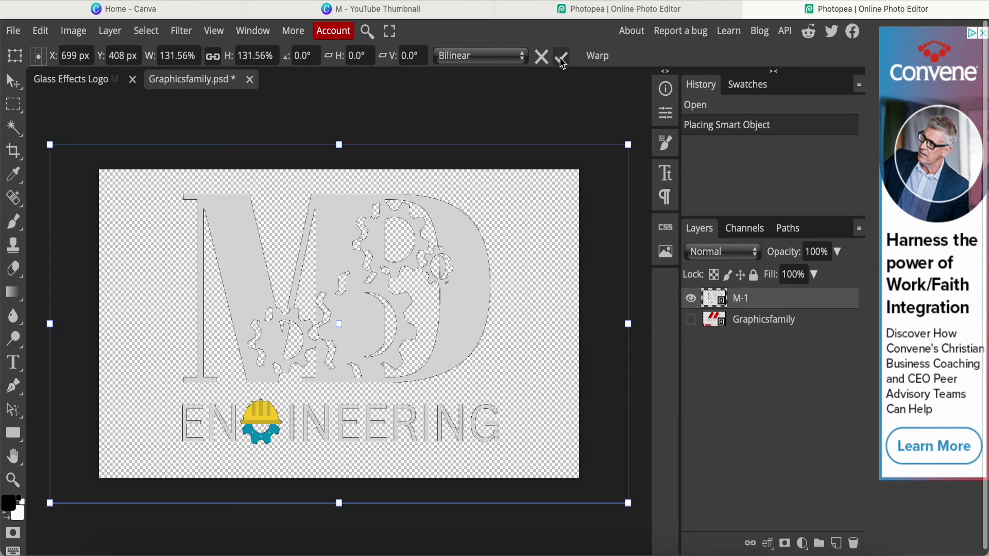
pyautogui.click(561, 58)
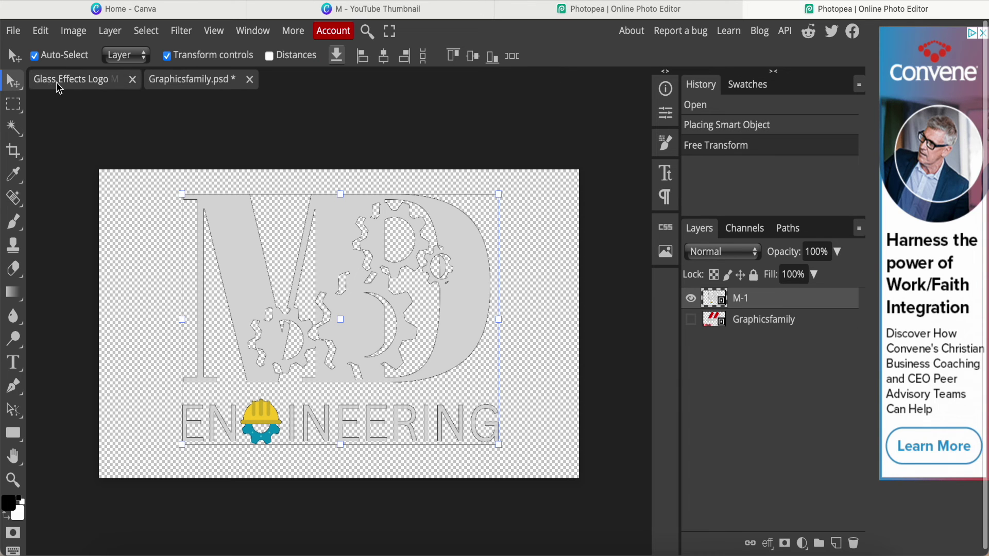
# - Save the smart object and inspect the MD ENGINEERING logo on the Glass Effects Logo mockup
pyautogui.click(13, 32)
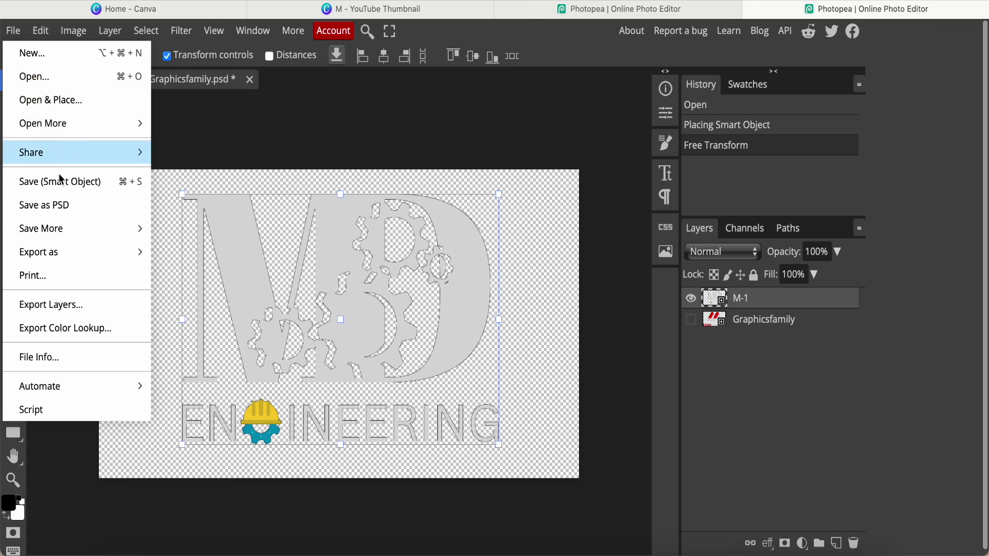
pyautogui.click(66, 186)
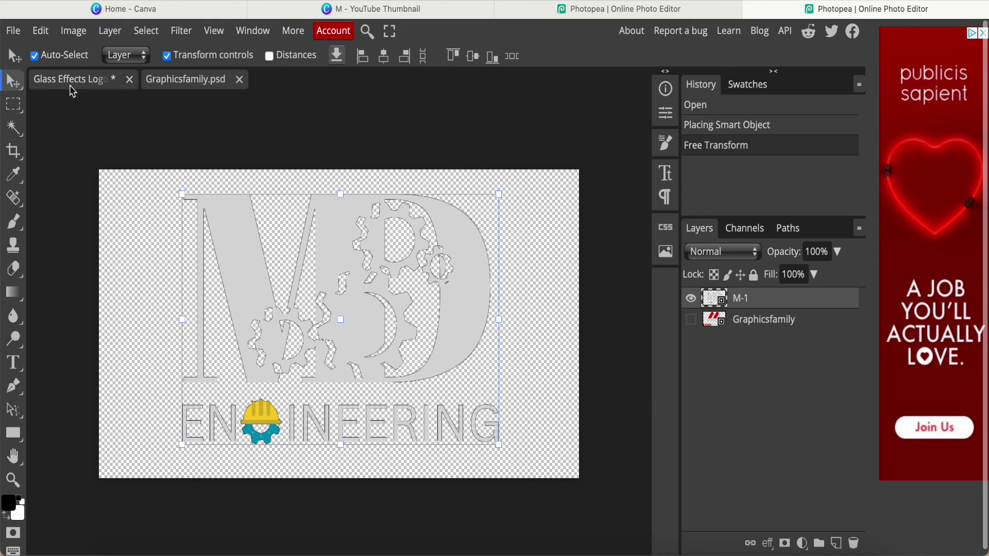
pyautogui.click(71, 86)
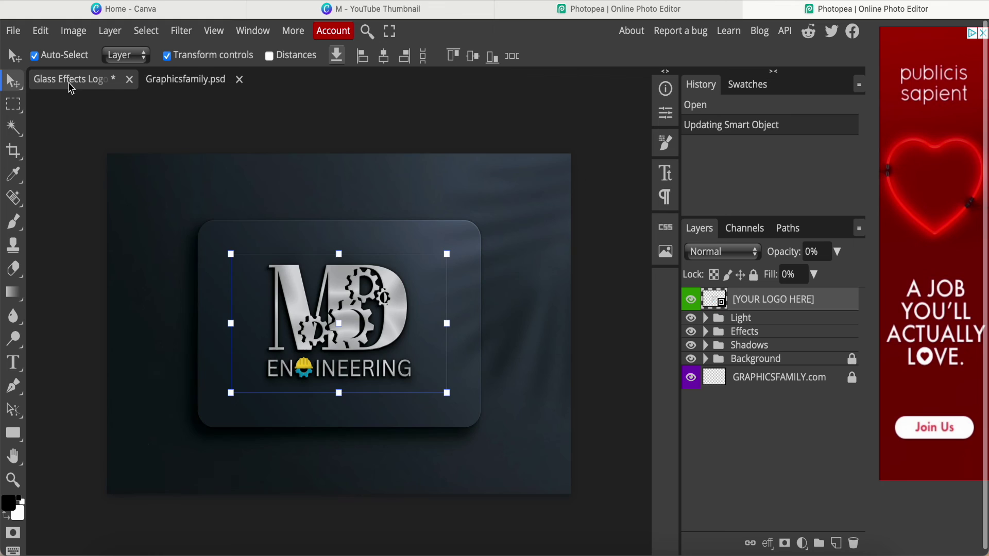
pyautogui.click(98, 284)
pyautogui.scroll(3, 97, 282)
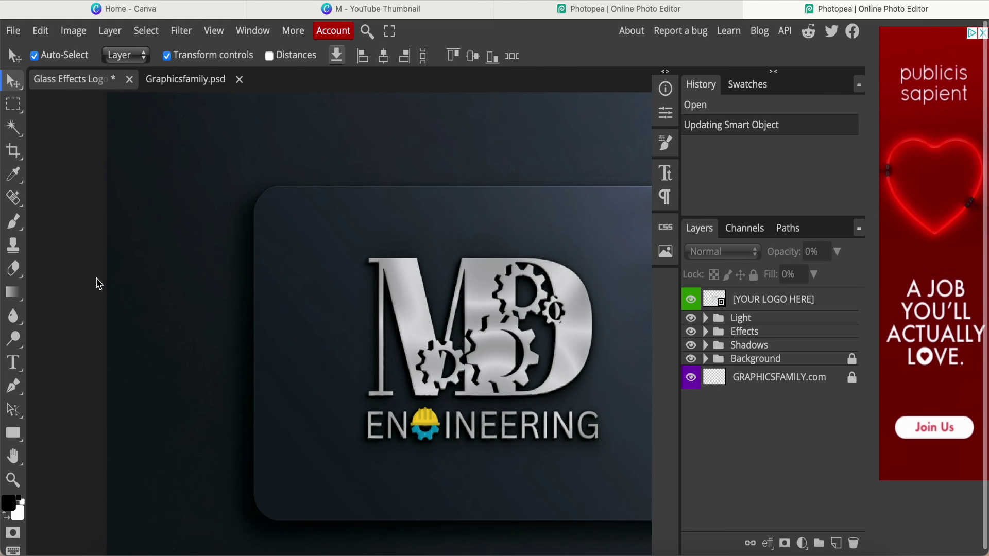
pyautogui.scroll(-1, 106, 309)
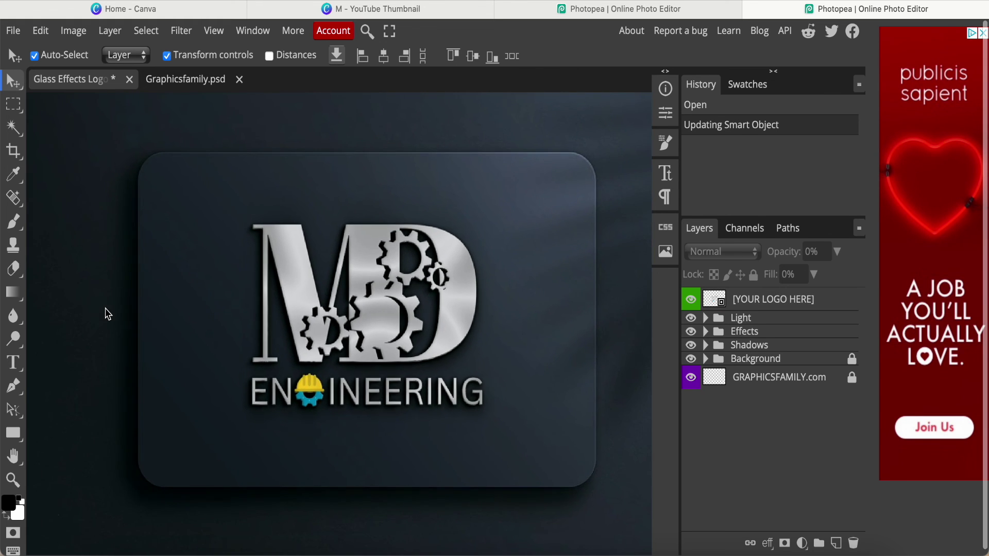